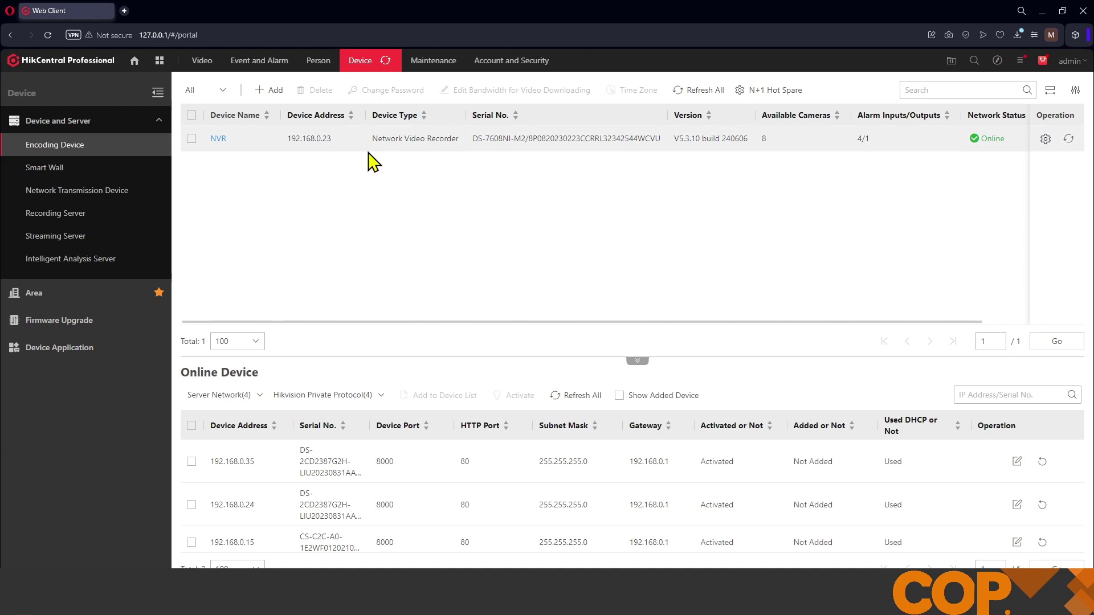
Add the 192.168.0.36 decoder as a smart wall device with its admin password.
{"action": "left_click", "coordinate": [73, 295]}
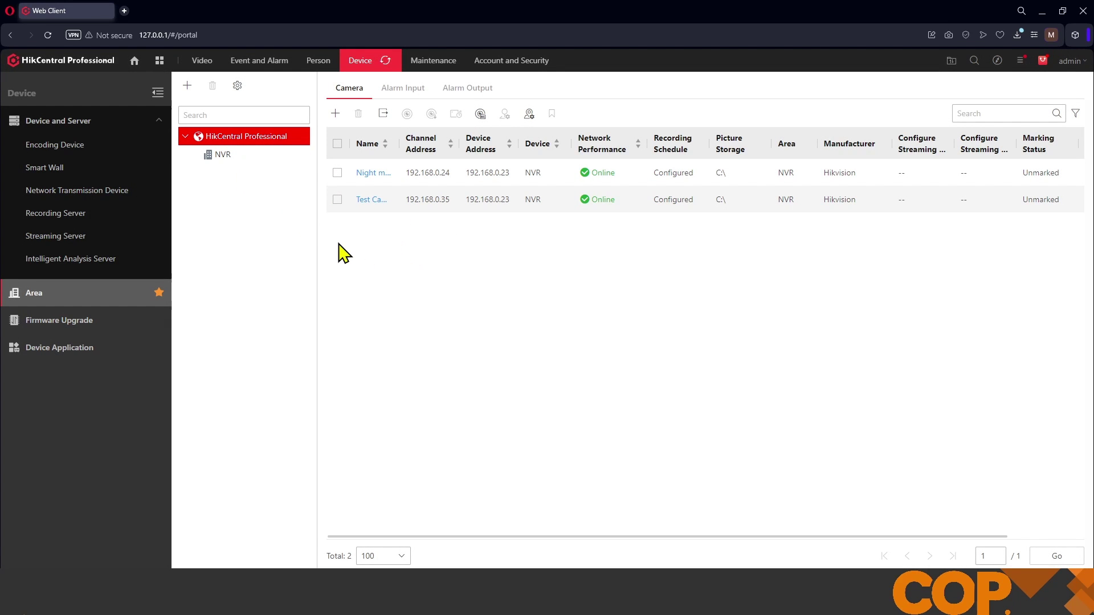
{"action": "left_click", "coordinate": [48, 147]}
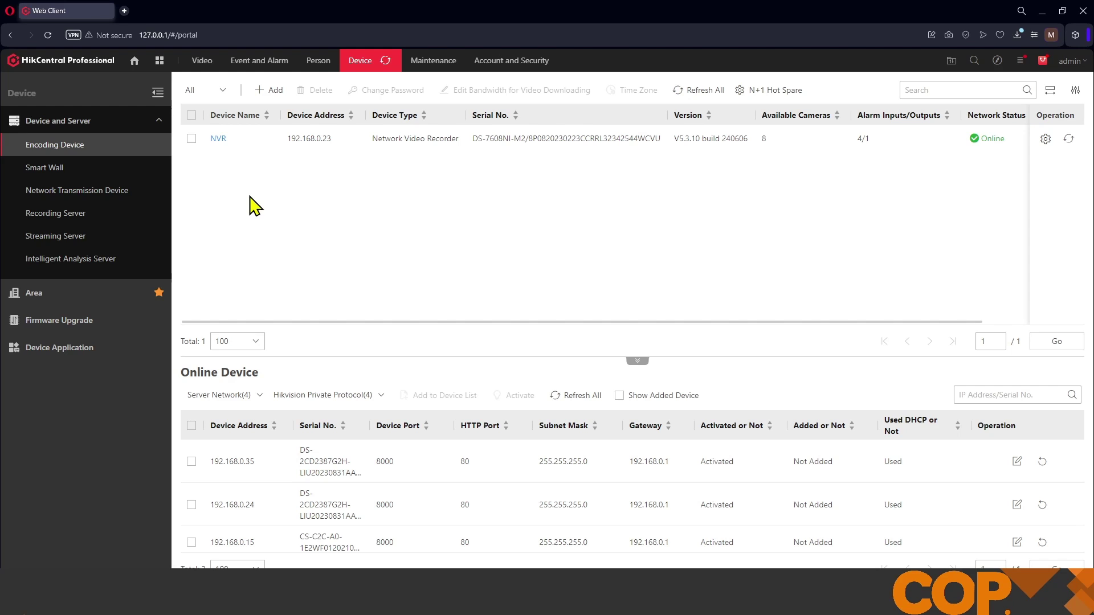
{"action": "mouse_move", "coordinate": [45, 167]}
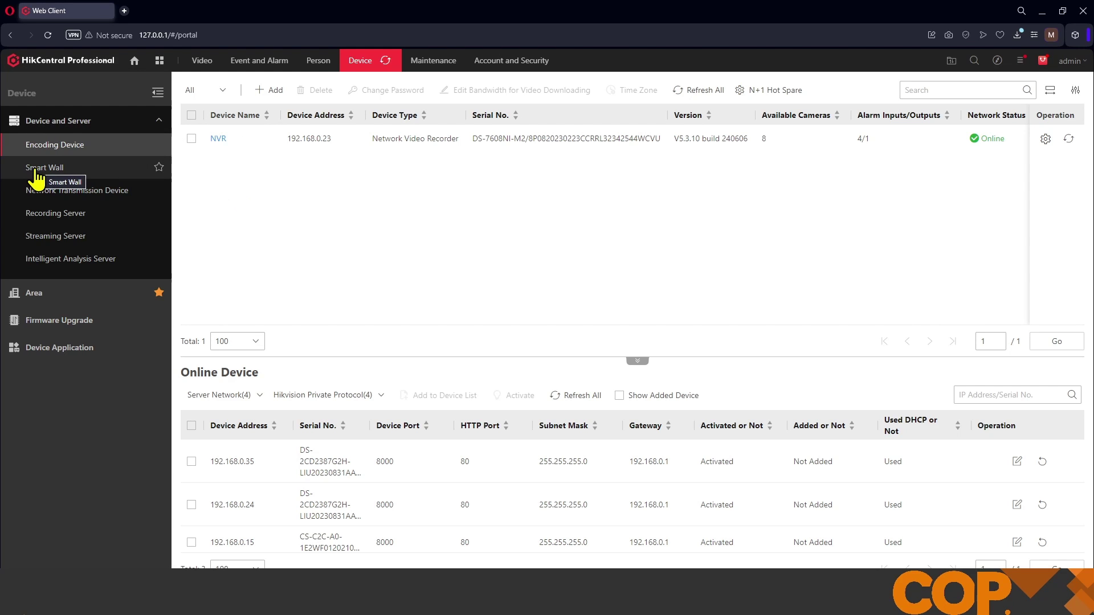
{"action": "left_click", "coordinate": [37, 178]}
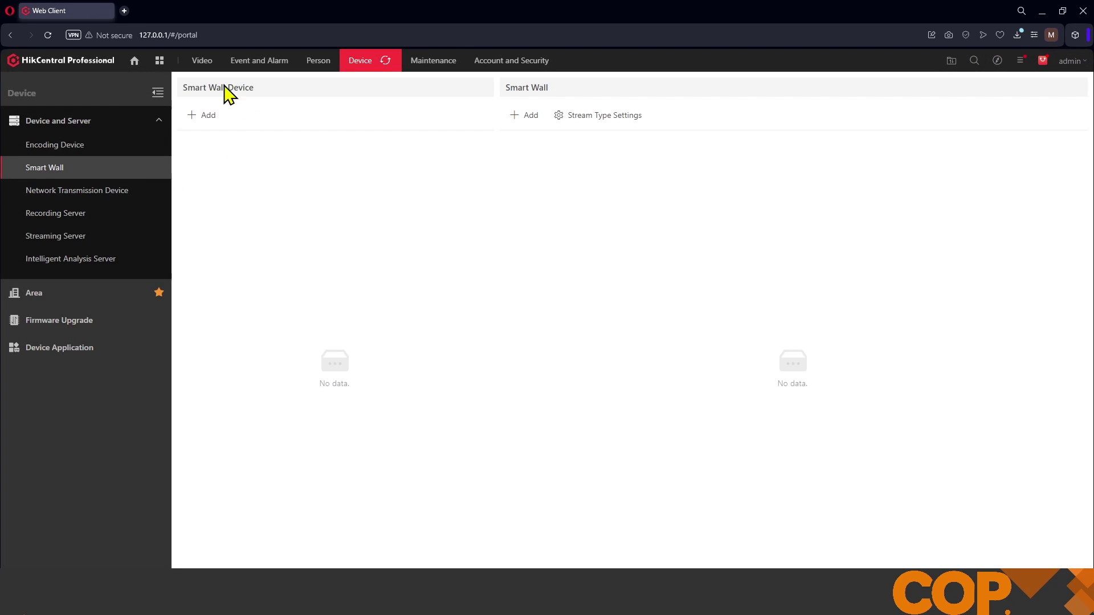
{"action": "left_click", "coordinate": [203, 116]}
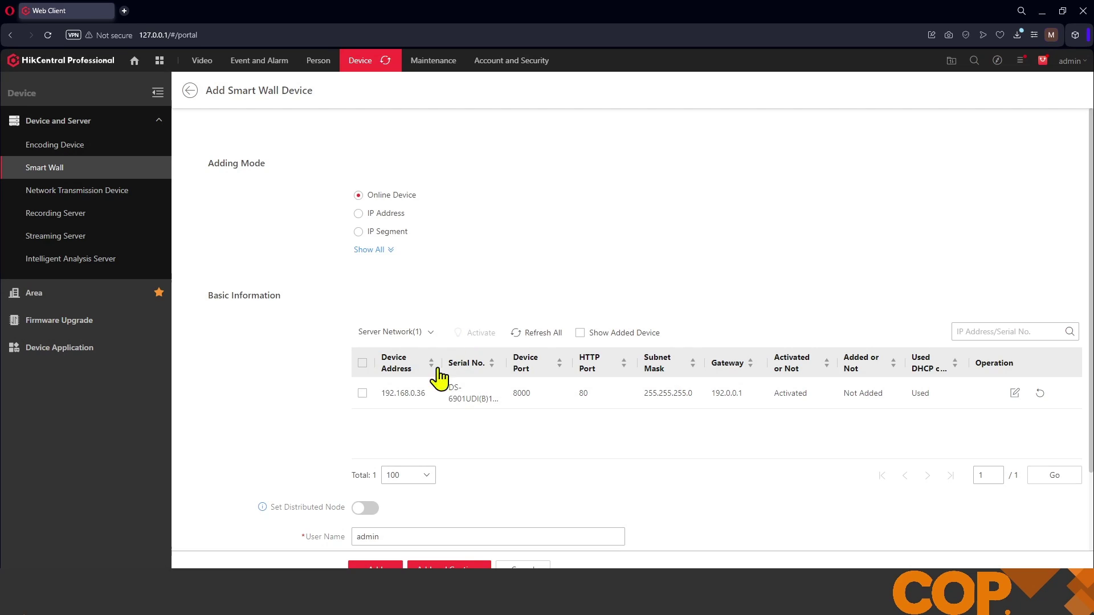
{"action": "left_click", "coordinate": [363, 394]}
{"action": "scroll", "coordinate": [649, 457], "scroll_direction": "down", "scroll_amount": 2}
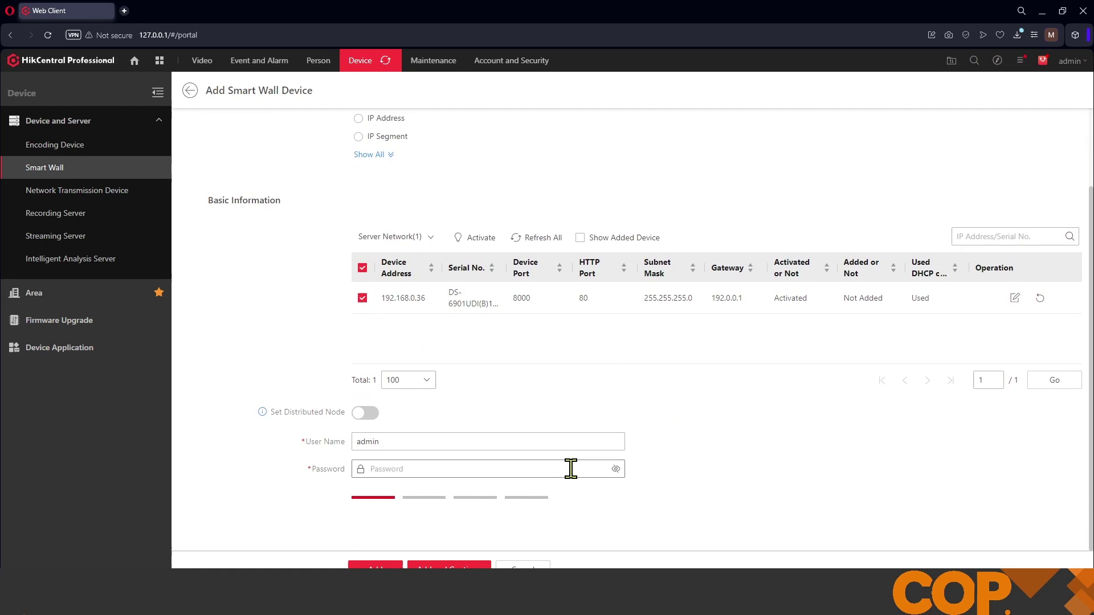
{"action": "left_click", "coordinate": [540, 467]}
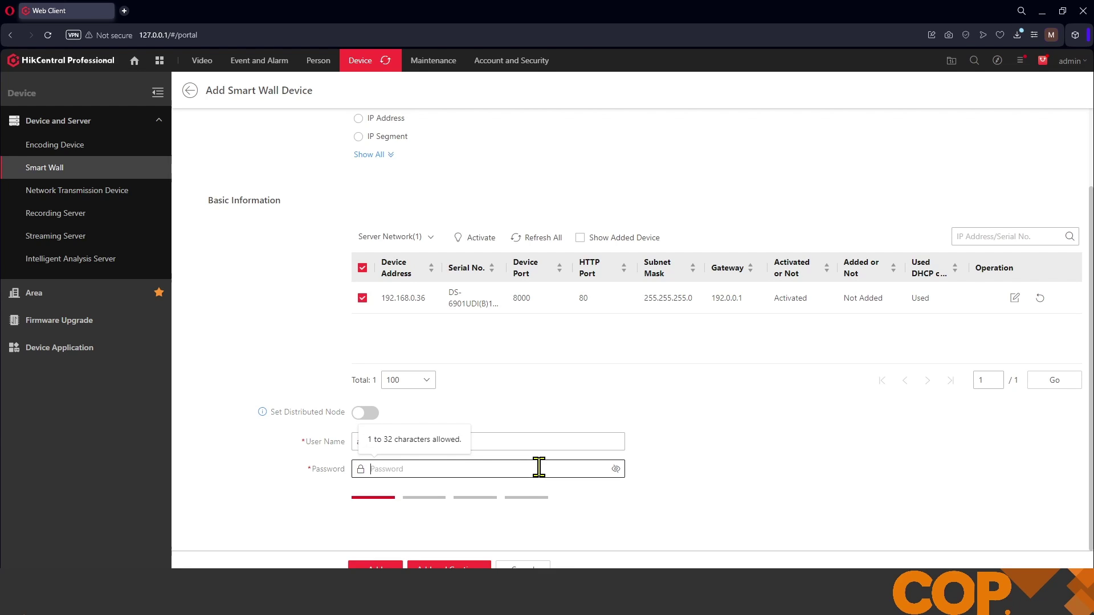
{"action": "type", "text": "*"}
{"action": "type", "text": "********"}
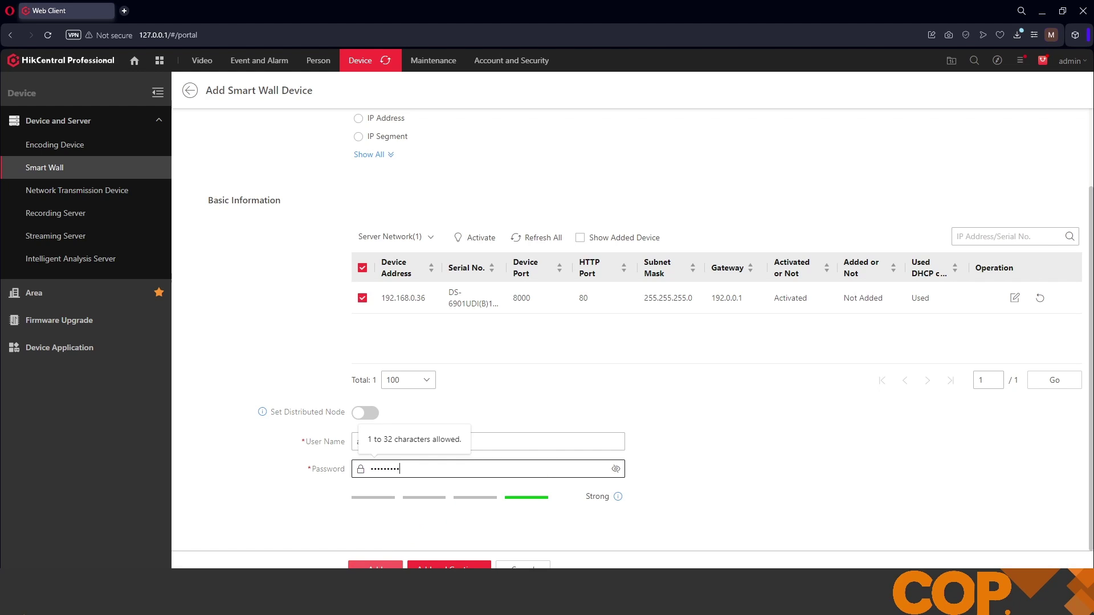
{"action": "left_click", "coordinate": [374, 568]}
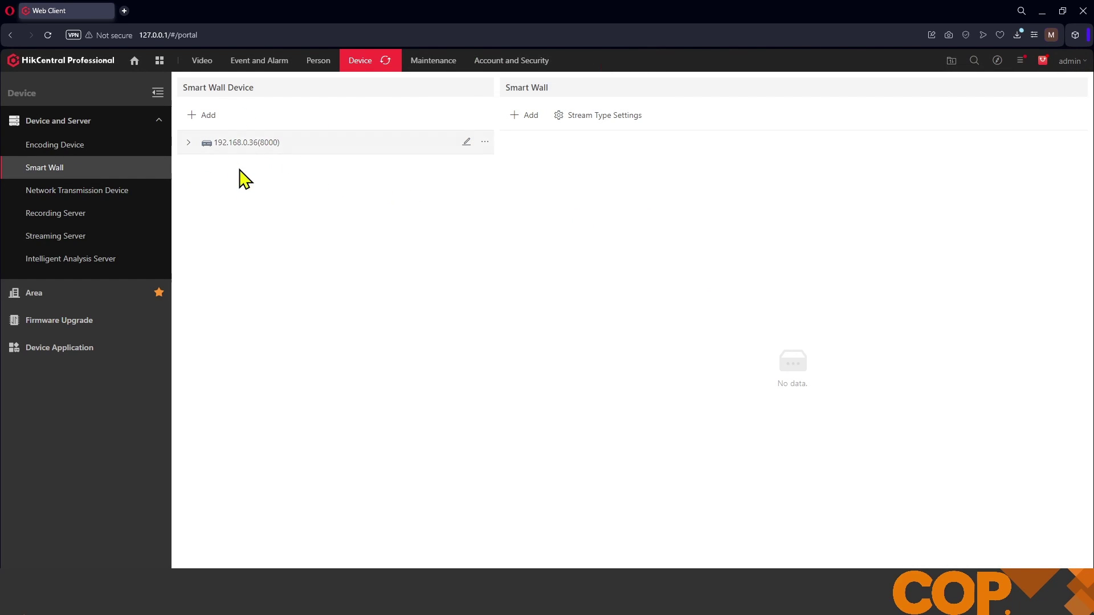
Expand 192.168.0.36(8000) to list its BNC_1, HDMI_1 and VGA_1 outputs.
{"action": "left_click", "coordinate": [189, 143]}
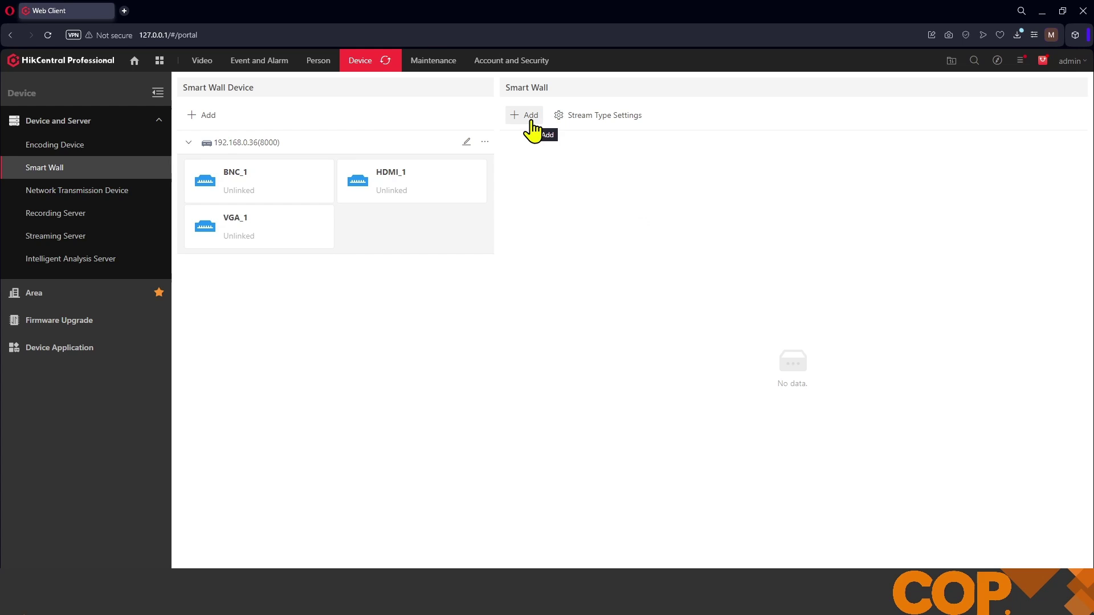
Add an LCD wall named 'Smart Wall1' with a one-row, two-screen (1 × 2) layout.
{"action": "left_click", "coordinate": [530, 117]}
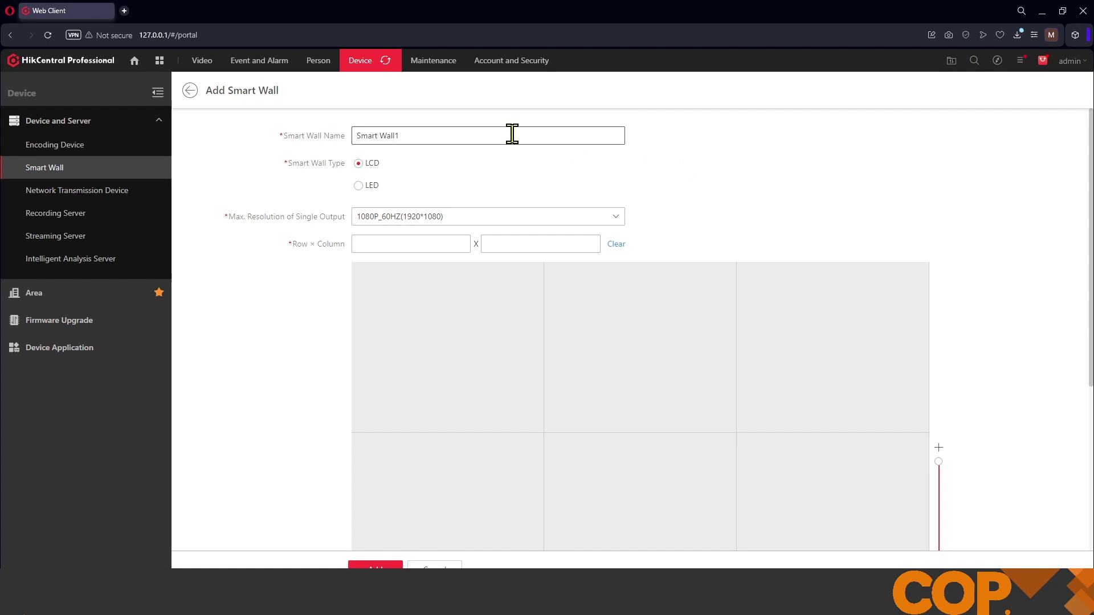
{"action": "left_click_drag", "start_coordinate": [513, 134], "coordinate": [337, 139]}
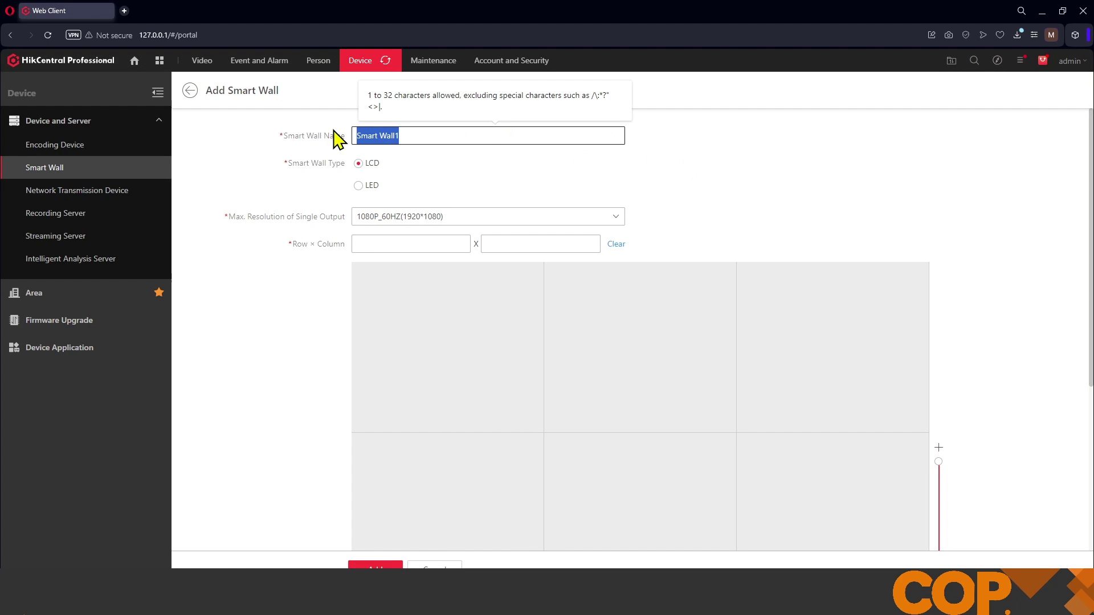
{"action": "left_click", "coordinate": [761, 176]}
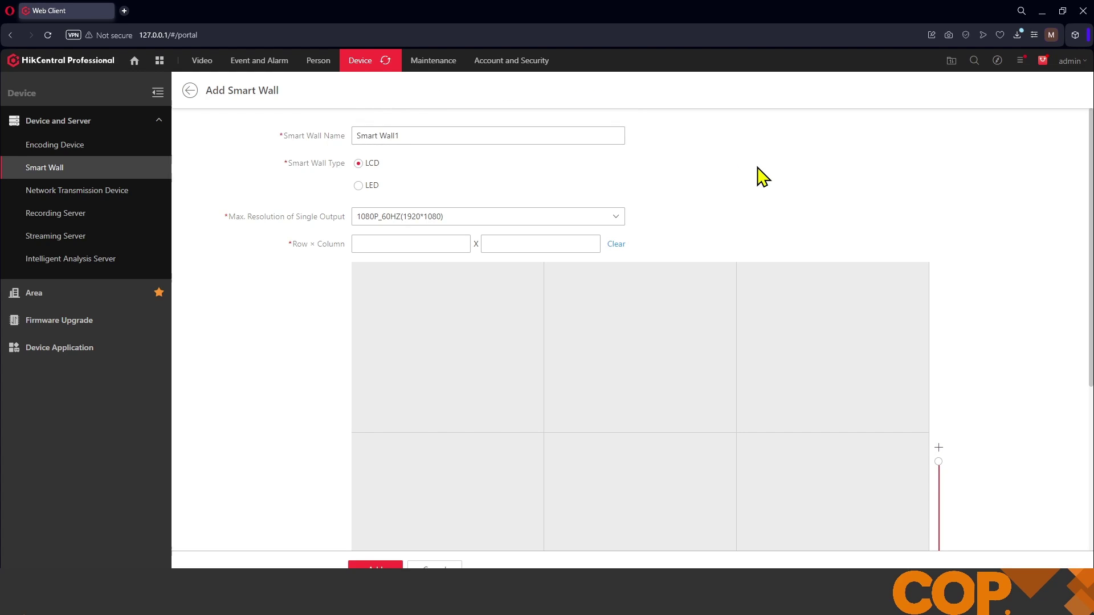
{"action": "scroll", "coordinate": [941, 196], "scroll_direction": "down", "scroll_amount": 1}
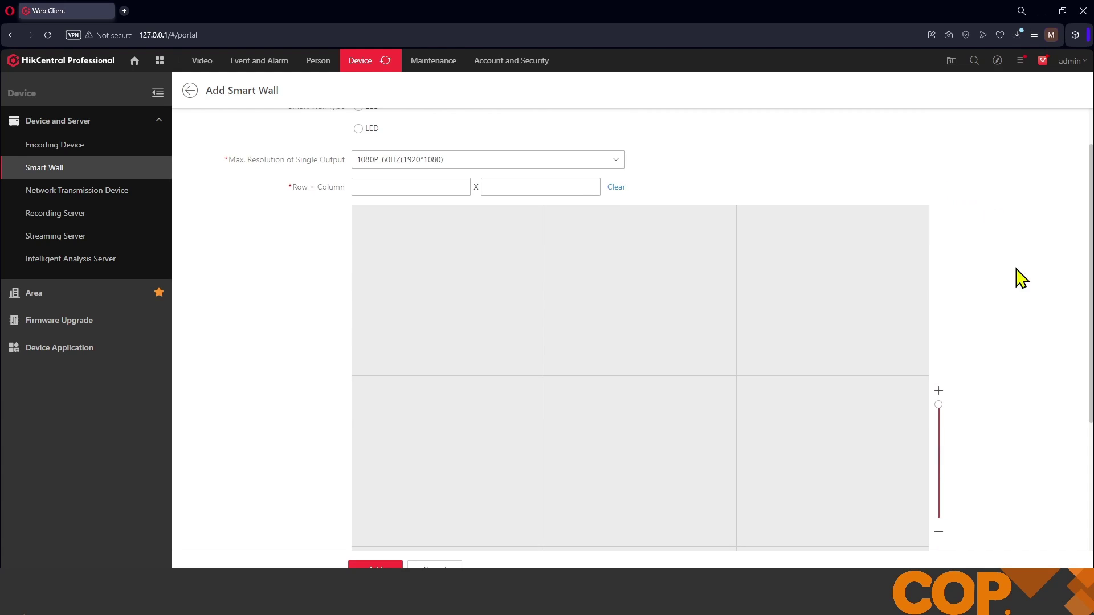
{"action": "left_click", "coordinate": [941, 534]}
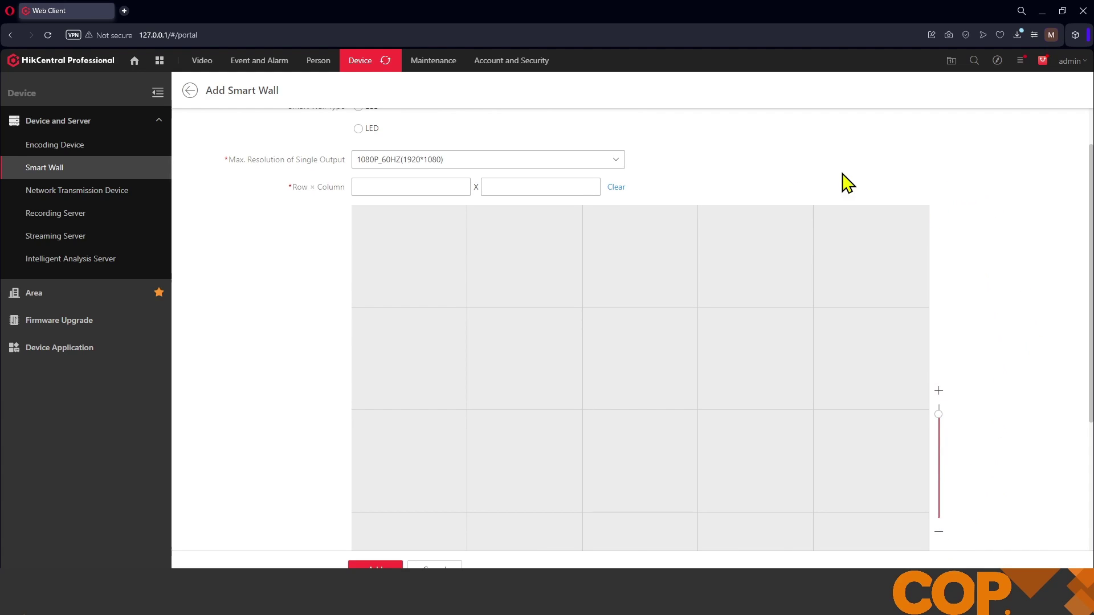
{"action": "left_click", "coordinate": [373, 245]}
{"action": "left_click_drag", "start_coordinate": [416, 266], "coordinate": [484, 263]}
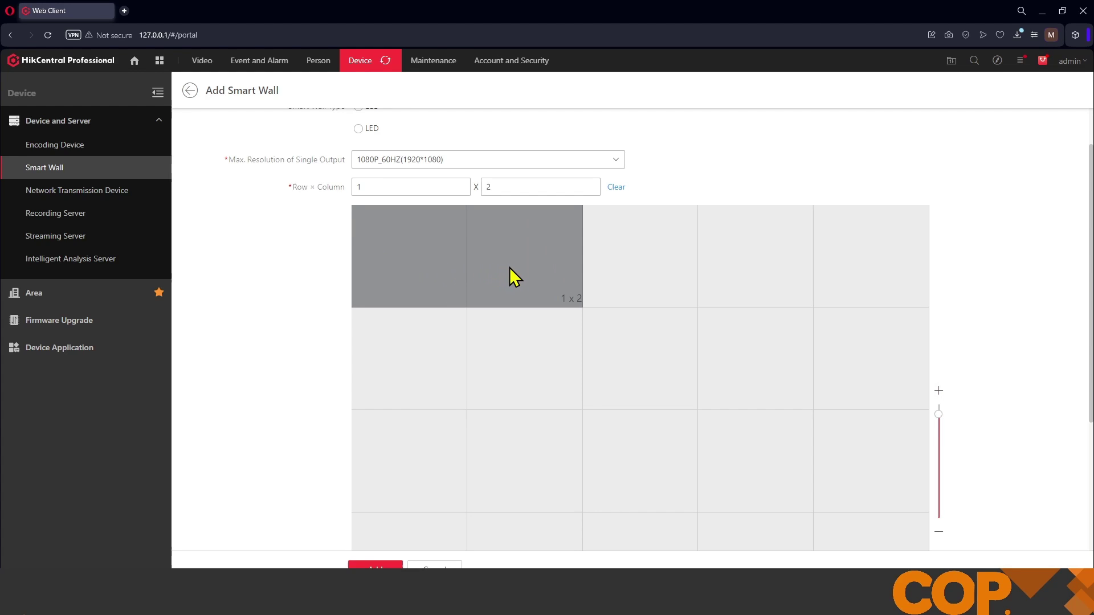
{"action": "mouse_move", "coordinate": [510, 268]}
{"action": "left_mouse_down"}
{"action": "mouse_move", "coordinate": [461, 262]}
{"action": "mouse_move", "coordinate": [519, 269]}
{"action": "left_mouse_up"}
{"action": "scroll", "coordinate": [1016, 346], "scroll_direction": "down", "scroll_amount": 1}
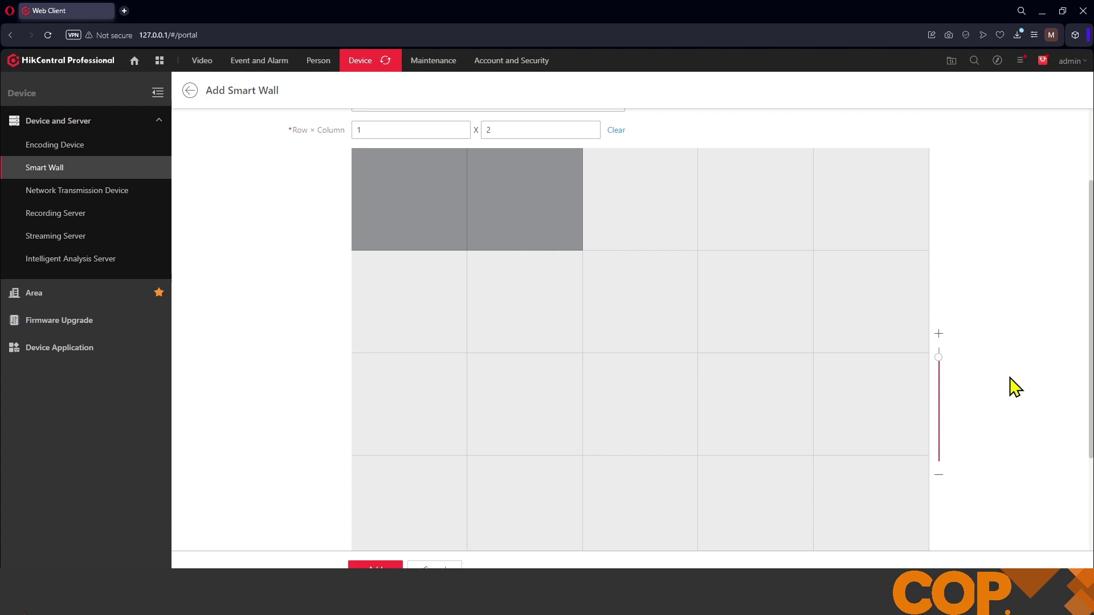
{"action": "scroll", "coordinate": [1002, 391], "scroll_direction": "down", "scroll_amount": 1}
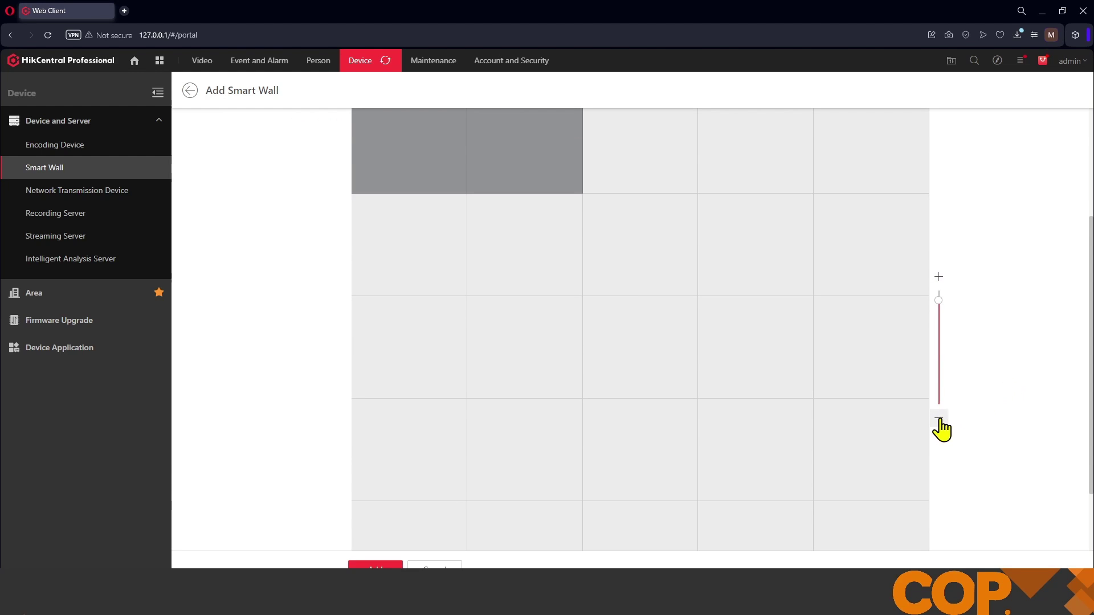
{"action": "left_click", "coordinate": [939, 424]}
{"action": "left_click", "coordinate": [940, 424]}
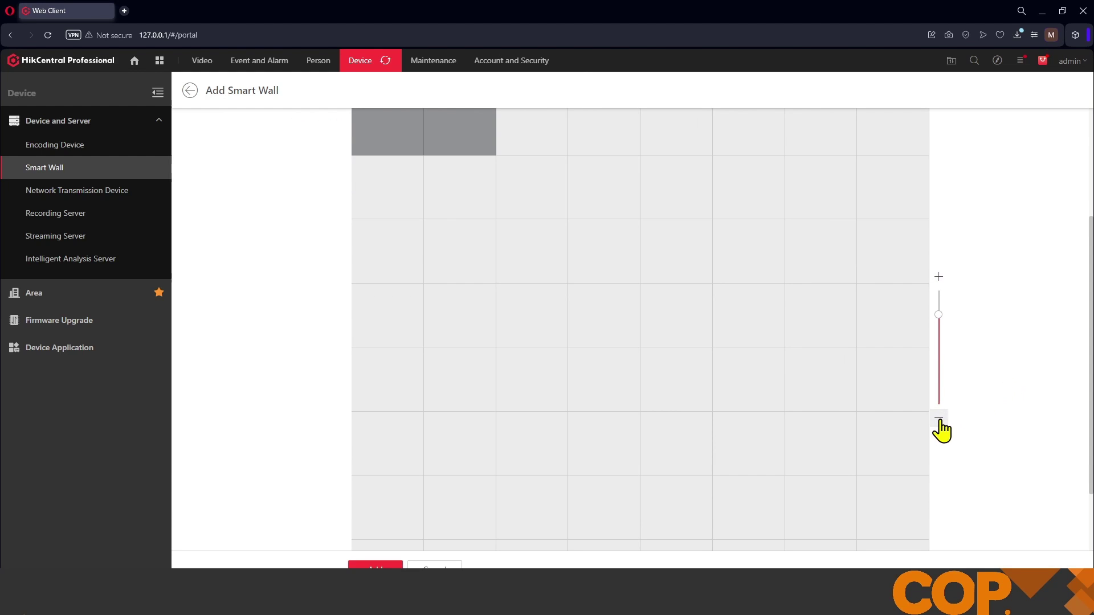
{"action": "scroll", "coordinate": [644, 371], "scroll_direction": "up", "scroll_amount": 2}
{"action": "scroll", "coordinate": [644, 370], "scroll_direction": "down", "scroll_amount": 2}
{"action": "scroll", "coordinate": [644, 371], "scroll_direction": "up", "scroll_amount": 1}
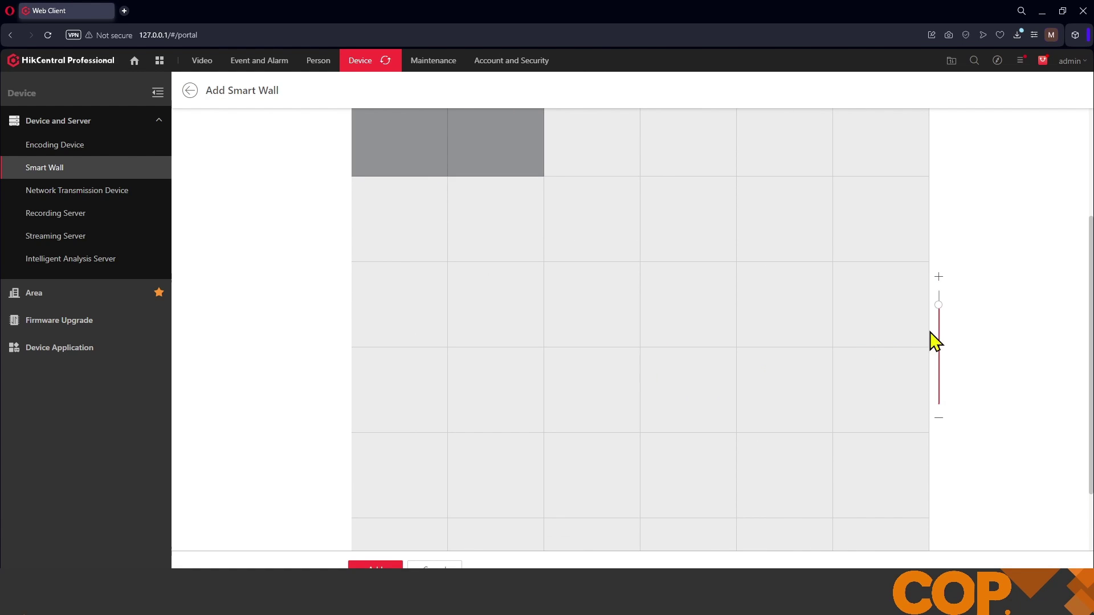
{"action": "scroll", "coordinate": [967, 330], "scroll_direction": "up", "scroll_amount": 3}
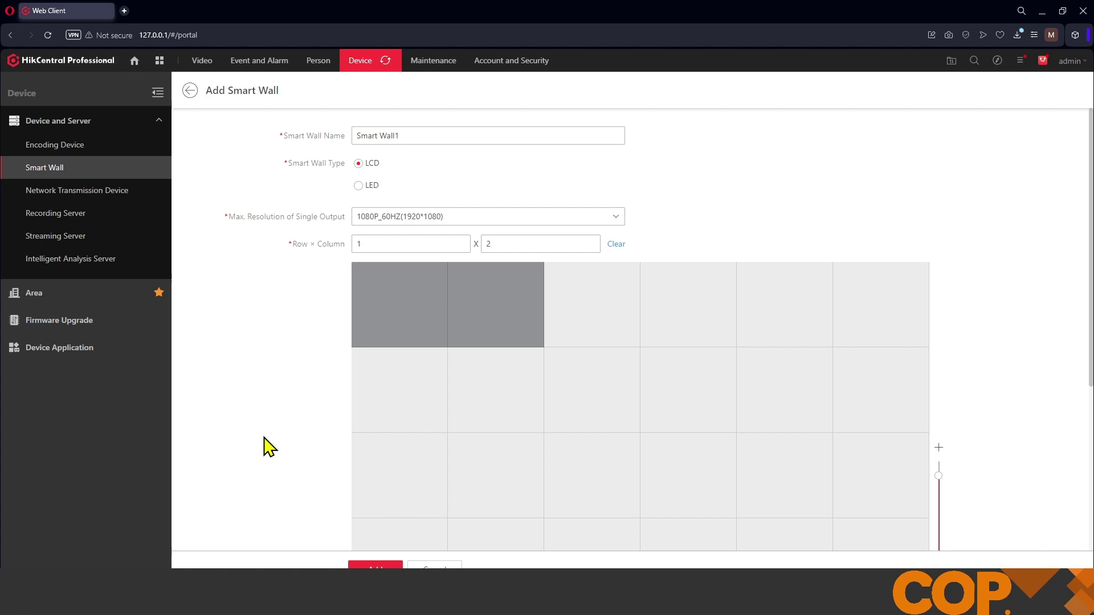
{"action": "scroll", "coordinate": [263, 430], "scroll_direction": "down", "scroll_amount": 3}
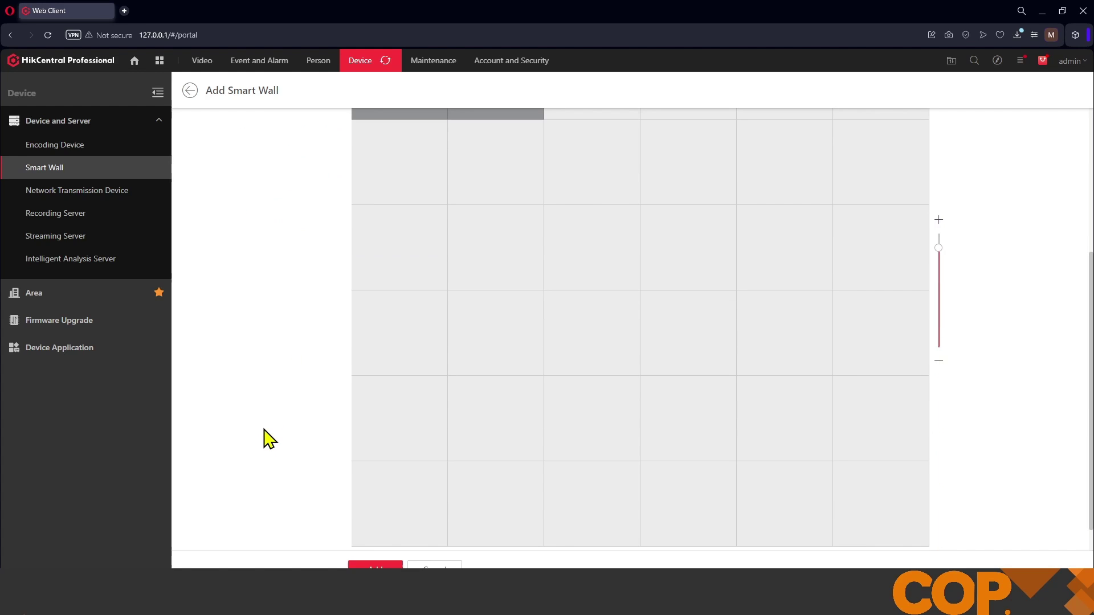
{"action": "left_click", "coordinate": [384, 567]}
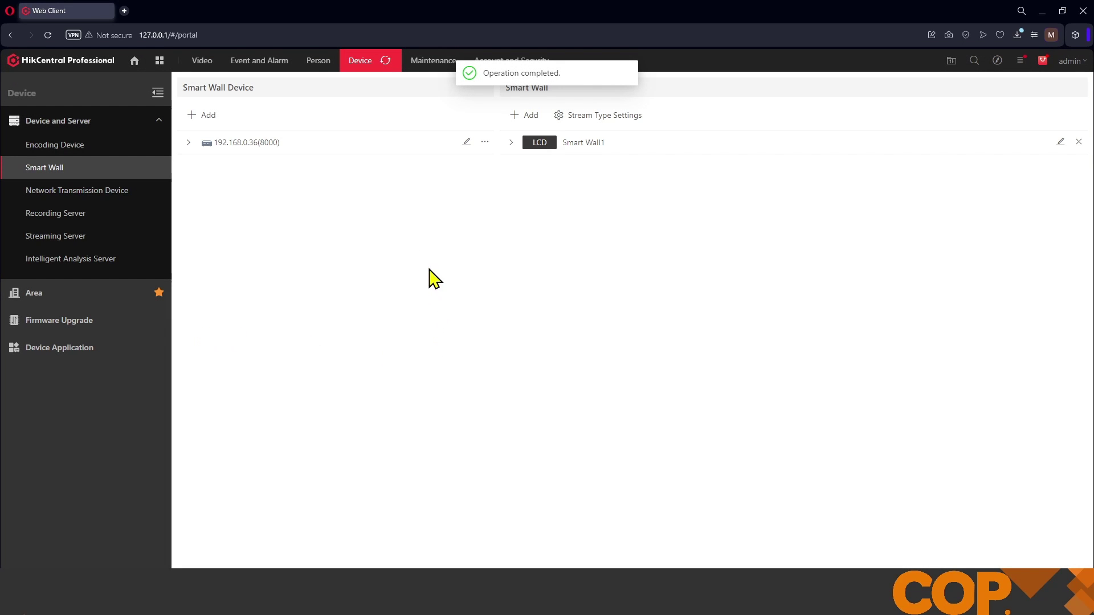
Expand the 192.168.0.36(8000) decoder and Smart Wall1 to show outputs and screens.
{"action": "left_click", "coordinate": [188, 143]}
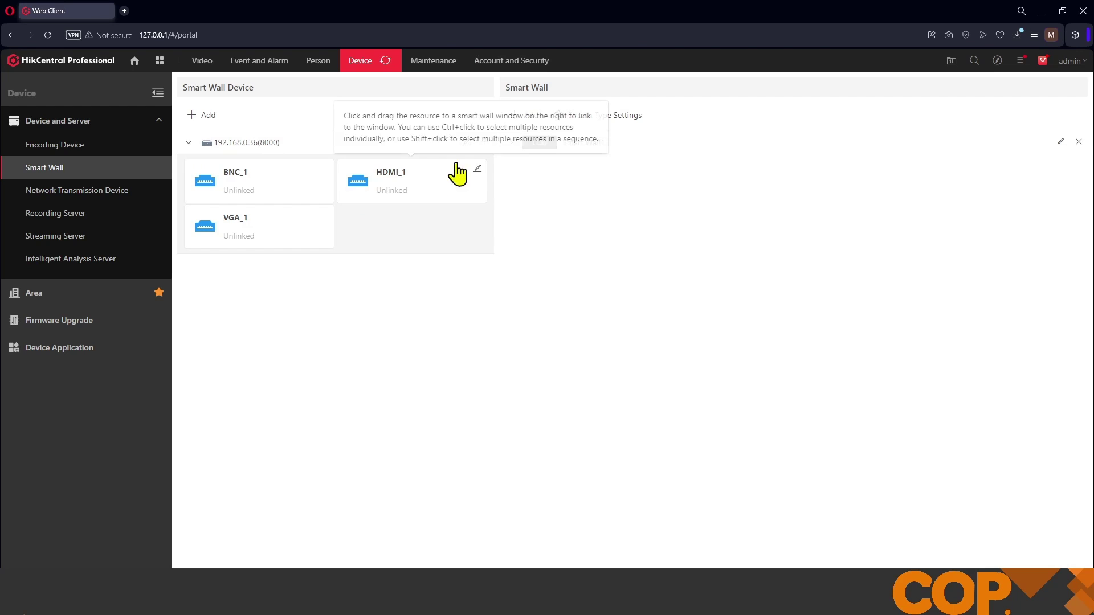
{"action": "left_click", "coordinate": [511, 144]}
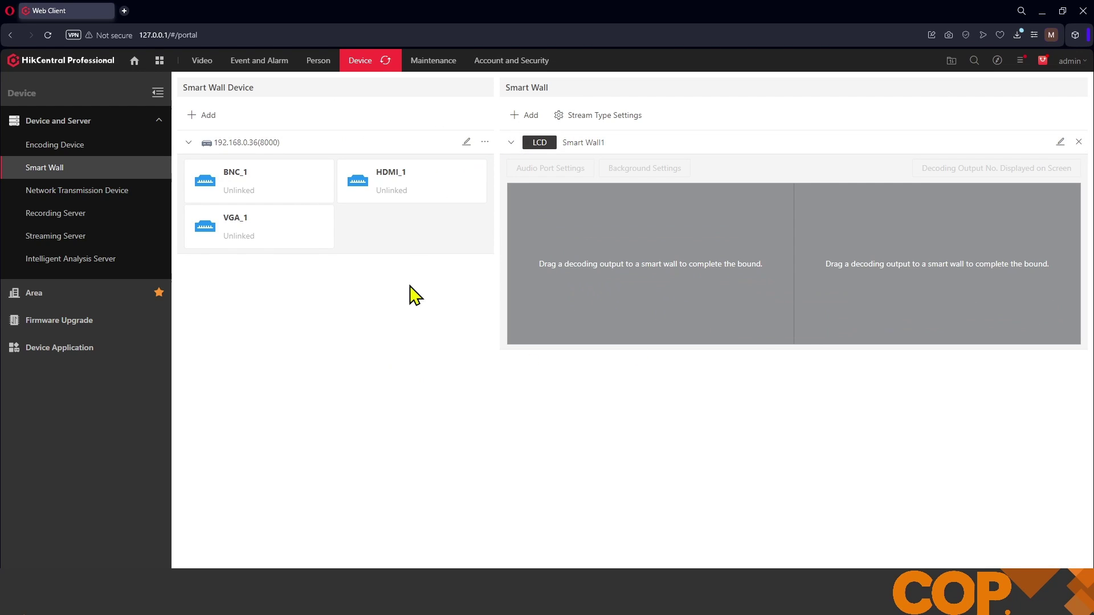
Bind HDMI_1 to Smart Wall1's left window and VGA_1 to its right window.
{"action": "mouse_move", "coordinate": [410, 180]}
{"action": "left_click_drag", "start_coordinate": [416, 209], "coordinate": [605, 290]}
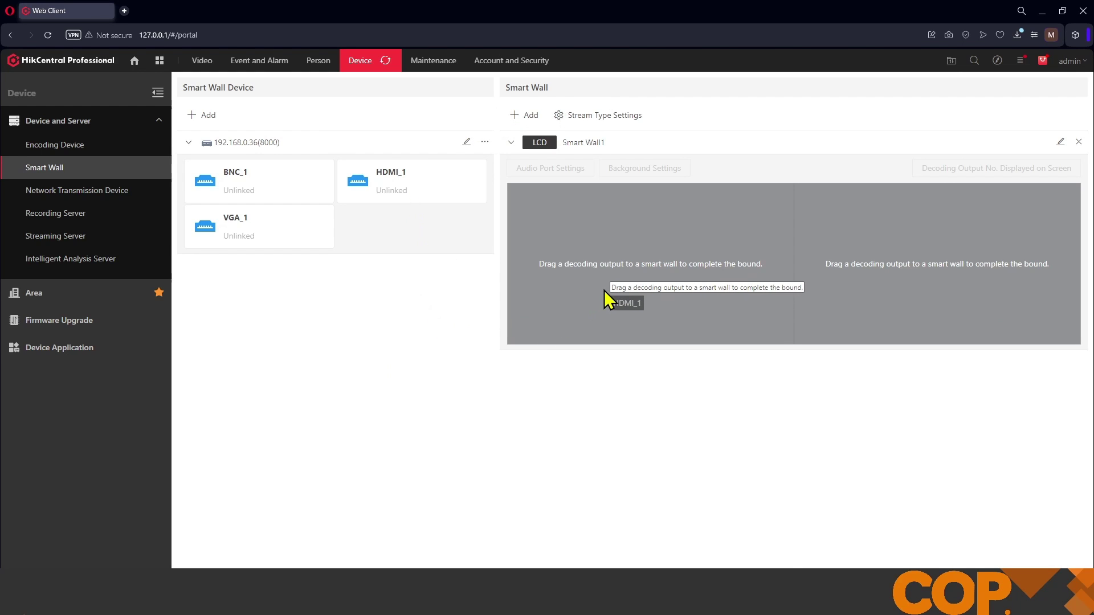
{"action": "left_click_drag", "start_coordinate": [605, 290], "coordinate": [604, 290]}
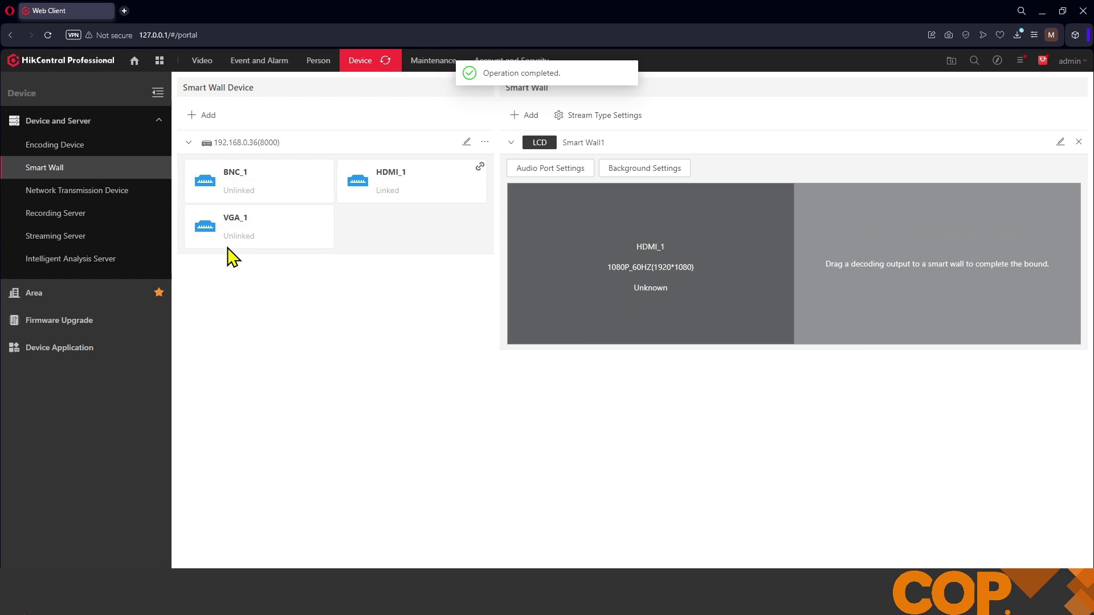
{"action": "left_click_drag", "start_coordinate": [231, 231], "coordinate": [896, 291]}
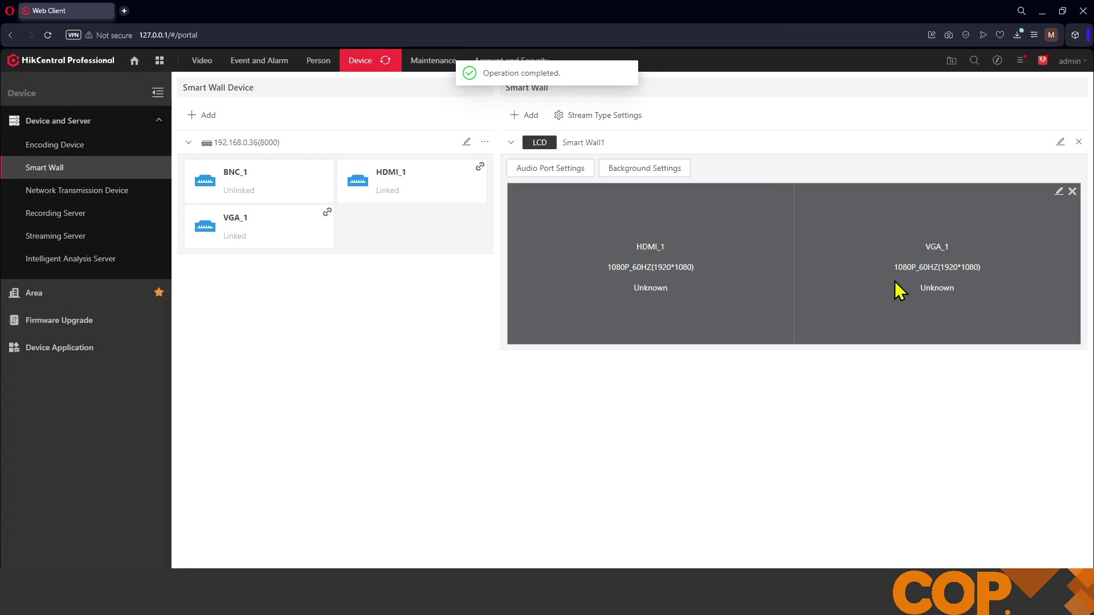
{"action": "left_click", "coordinate": [693, 246]}
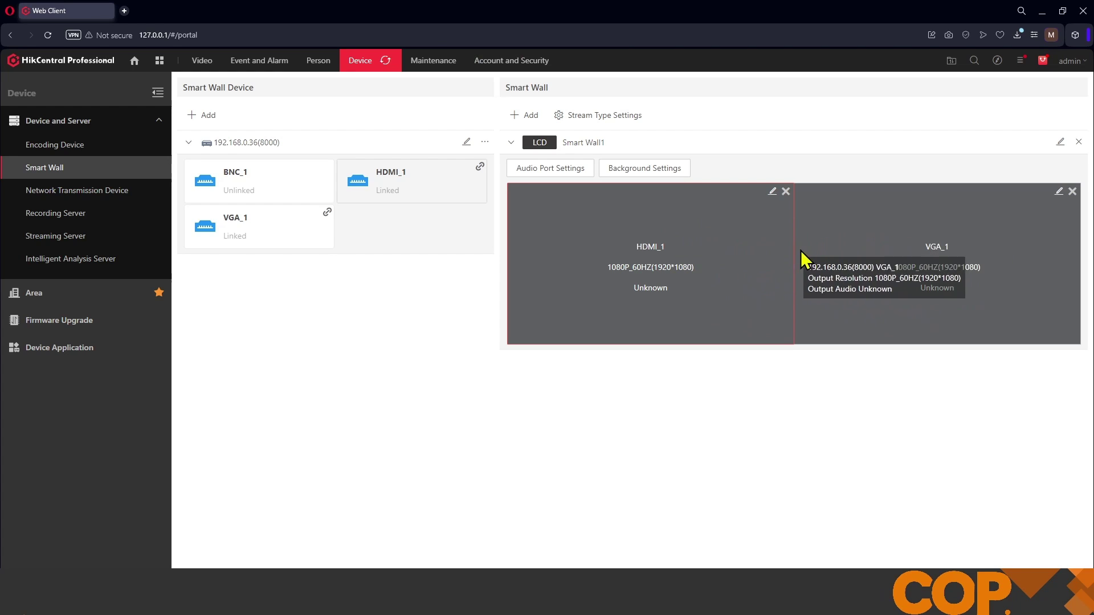
{"action": "mouse_move", "coordinate": [651, 266]}
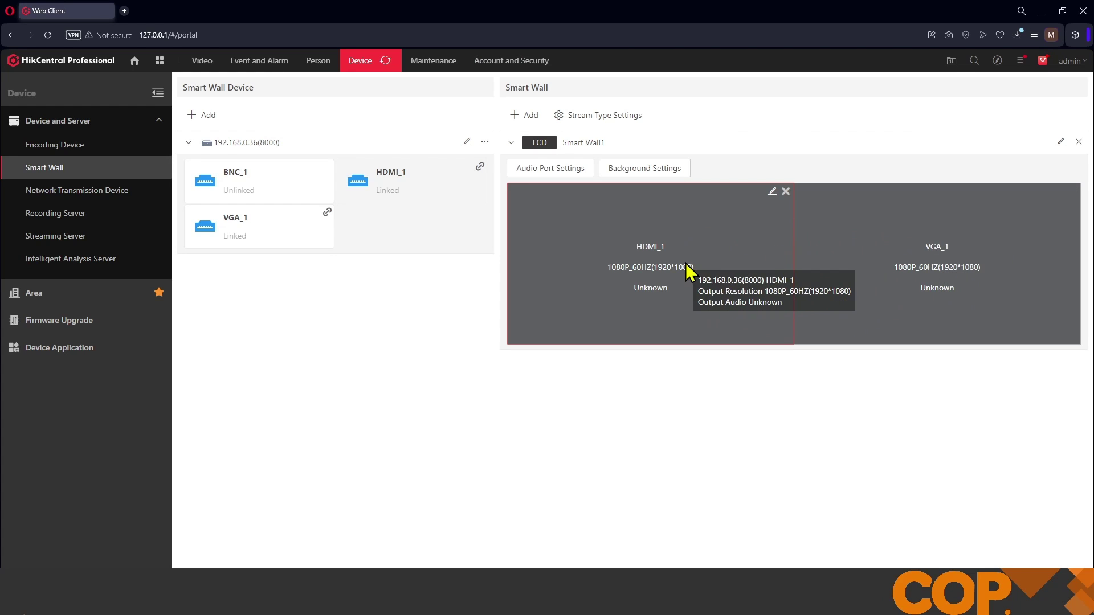
Confirm 1080P_60HZ as HDMI_1's decoding output resolution and save it.
{"action": "left_click", "coordinate": [773, 193]}
{"action": "left_click", "coordinate": [859, 256]}
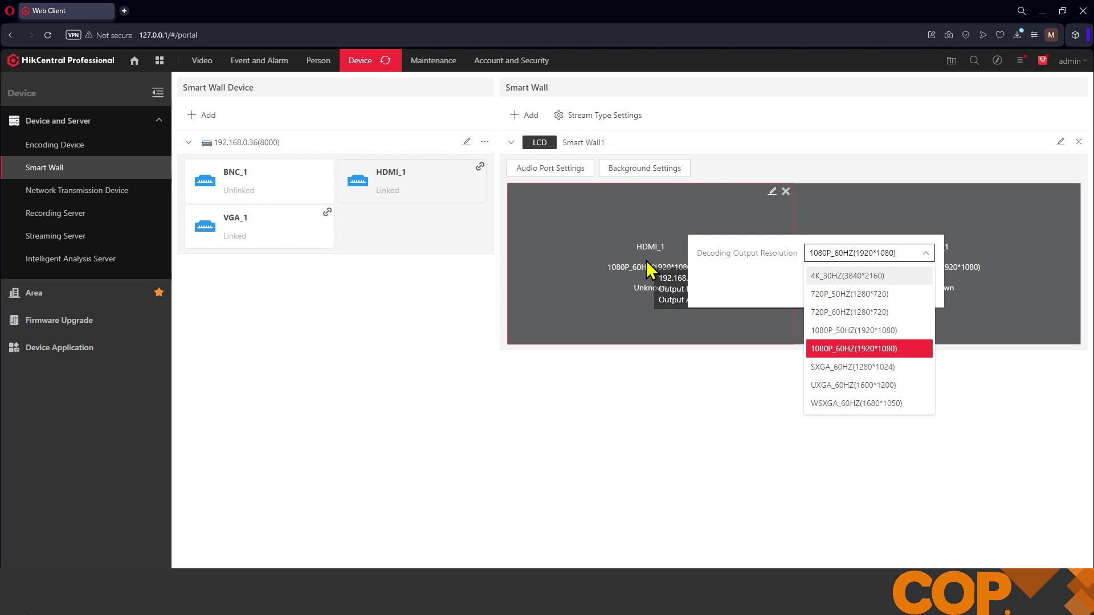
{"action": "left_click", "coordinate": [928, 257]}
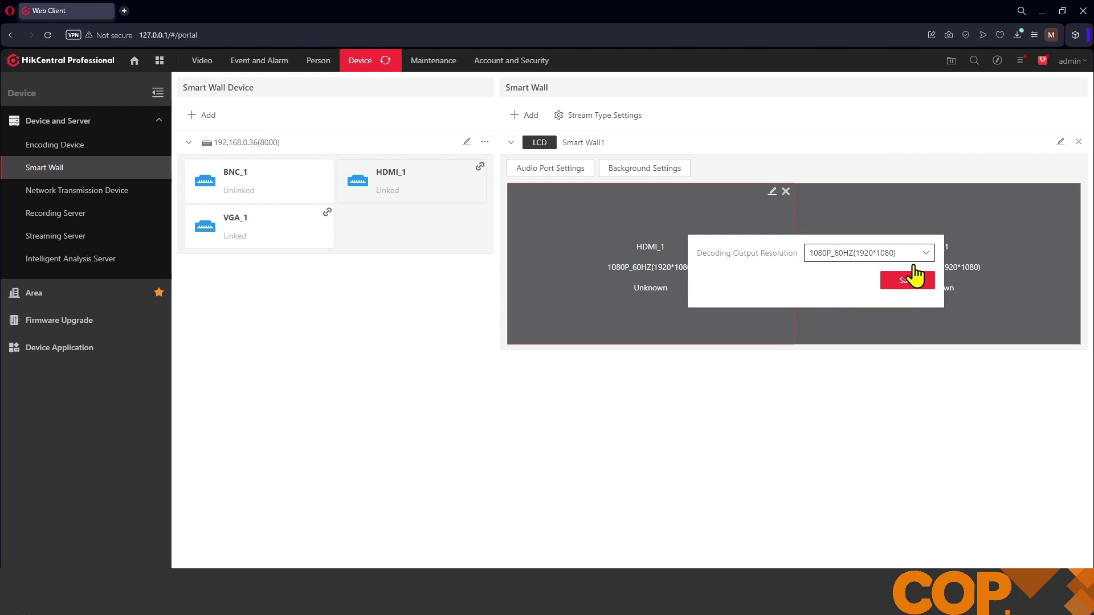
{"action": "left_click", "coordinate": [909, 281]}
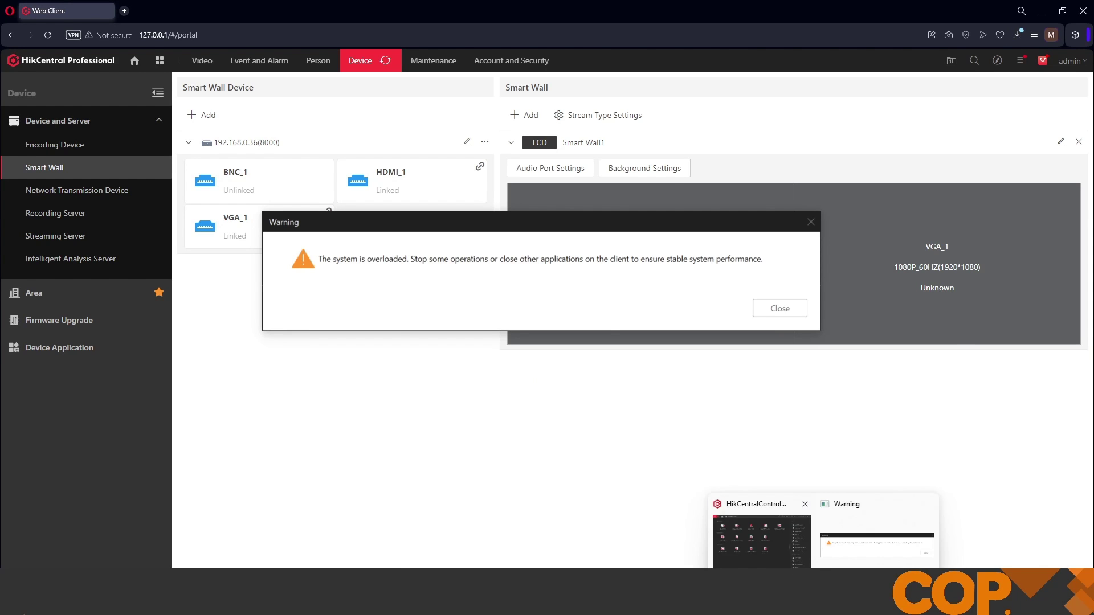
In the Control Client, dismiss the system-overload warning and synchronize the configuration.
{"action": "left_click", "coordinate": [761, 534]}
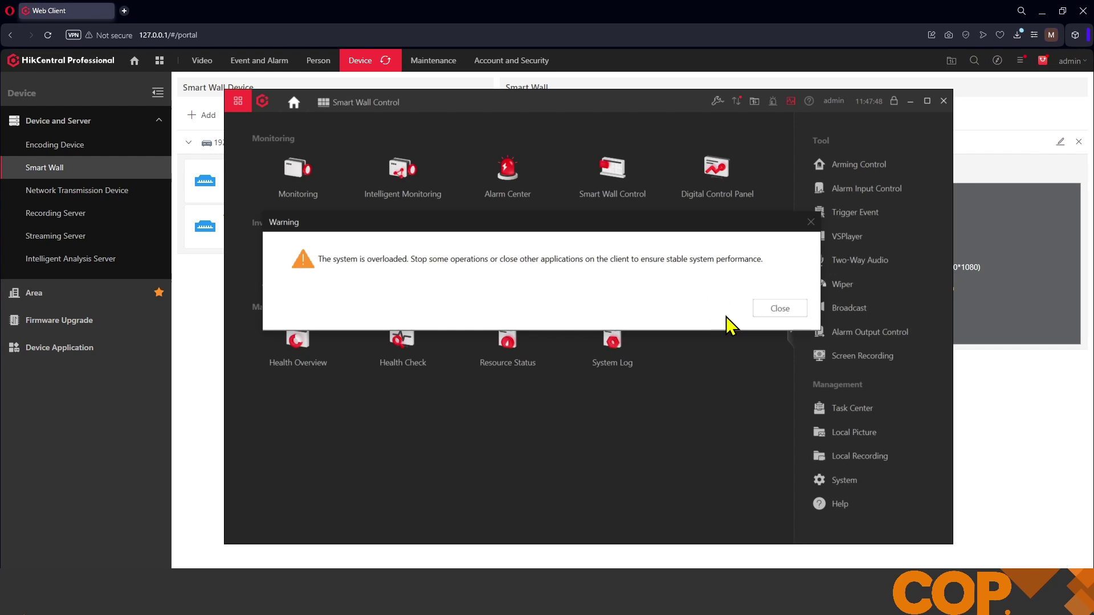
{"action": "left_click", "coordinate": [778, 309]}
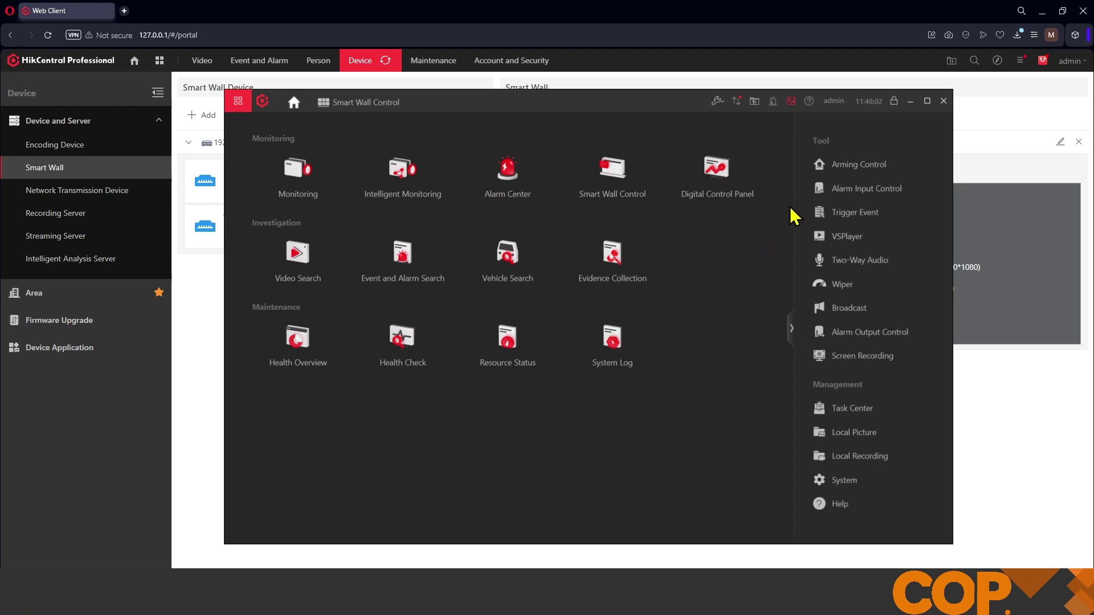
{"action": "left_click", "coordinate": [738, 104]}
Open Smart Wall Control and select Smart Wall1 under All Smart Walls.
{"action": "left_click", "coordinate": [600, 190]}
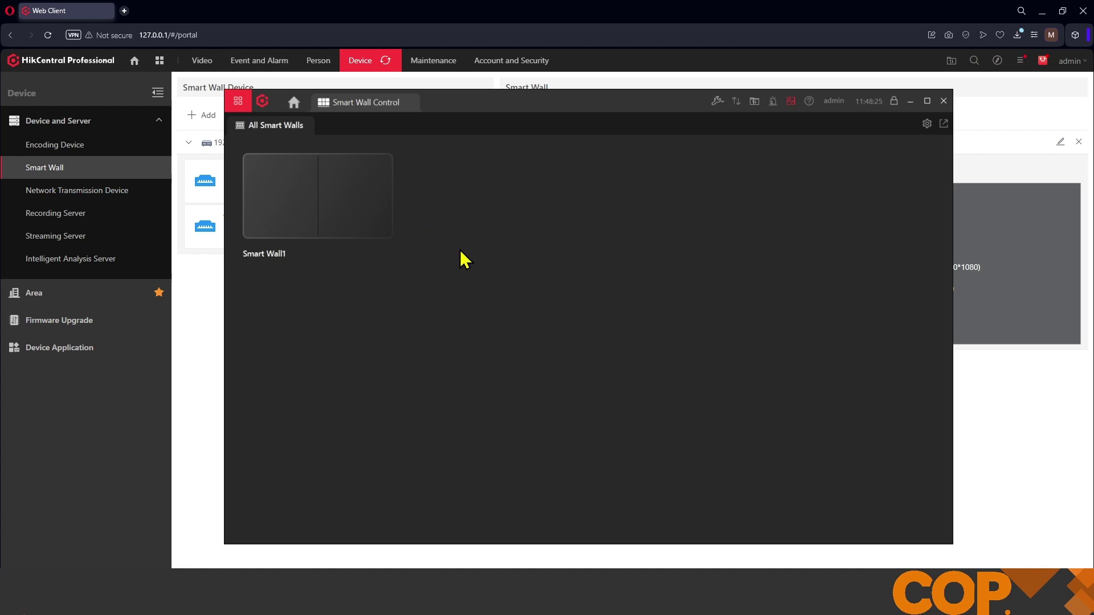
{"action": "left_click", "coordinate": [295, 204]}
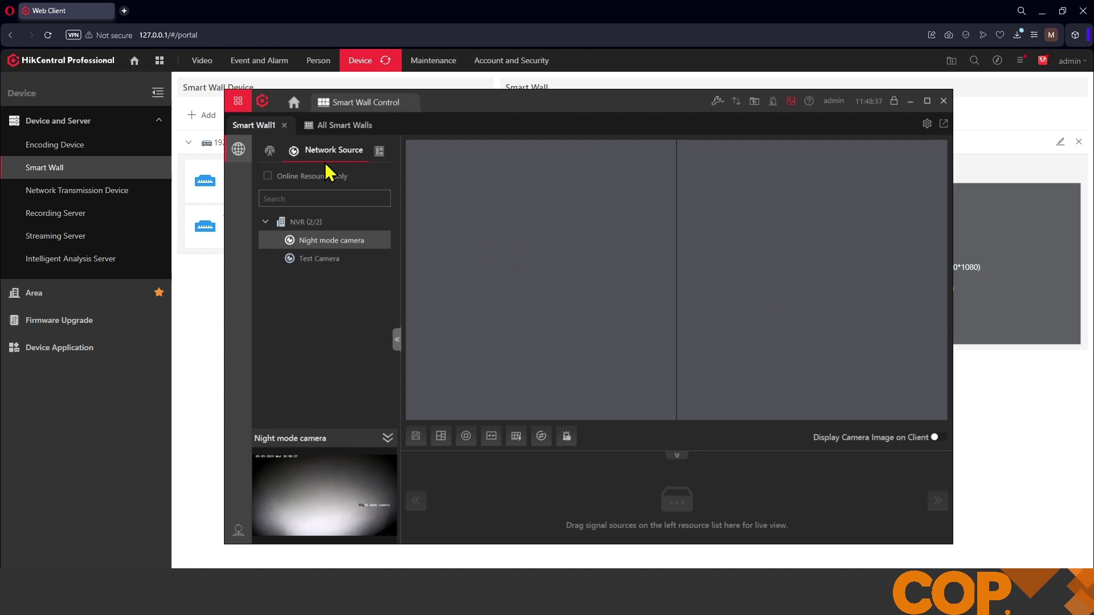
Place Night mode camera from Network Source on Smart Wall1's left window.
{"action": "left_click", "coordinate": [272, 155]}
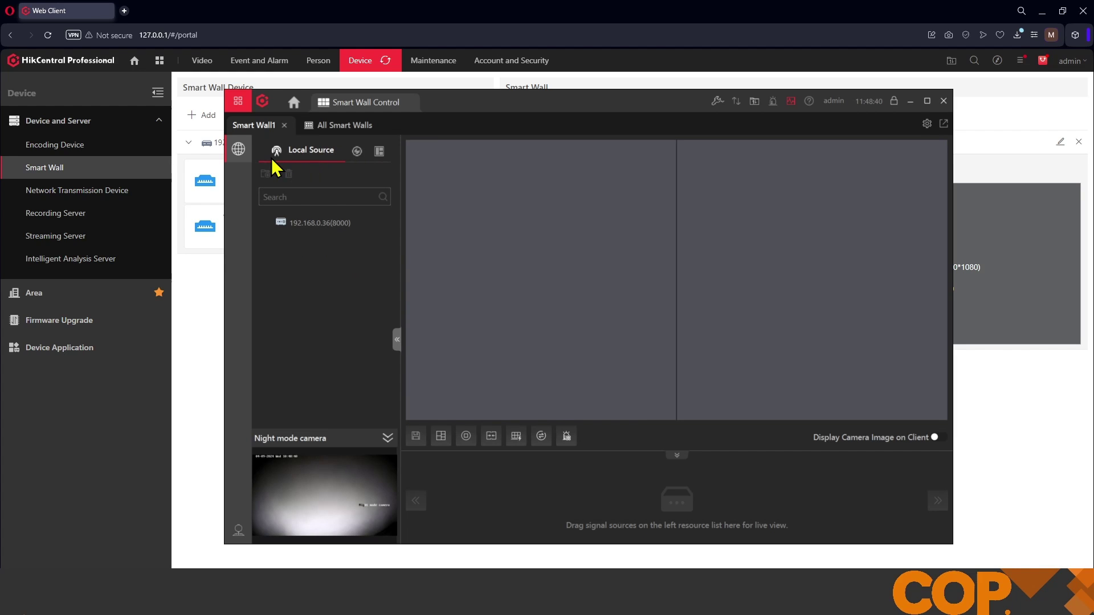
{"action": "left_click", "coordinate": [357, 152]}
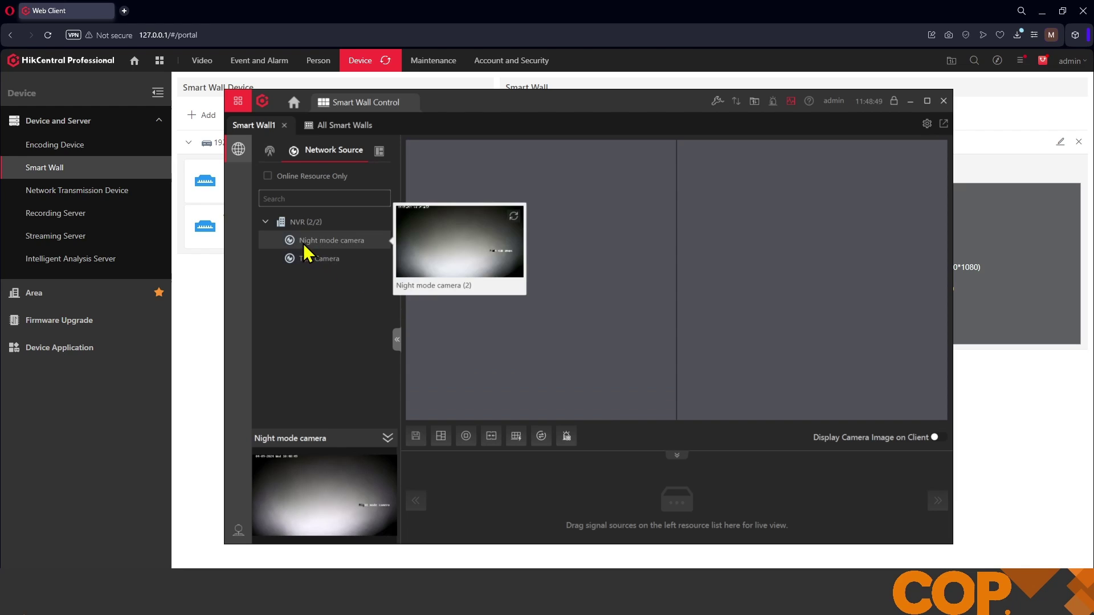
{"action": "left_click_drag", "start_coordinate": [307, 241], "coordinate": [492, 272]}
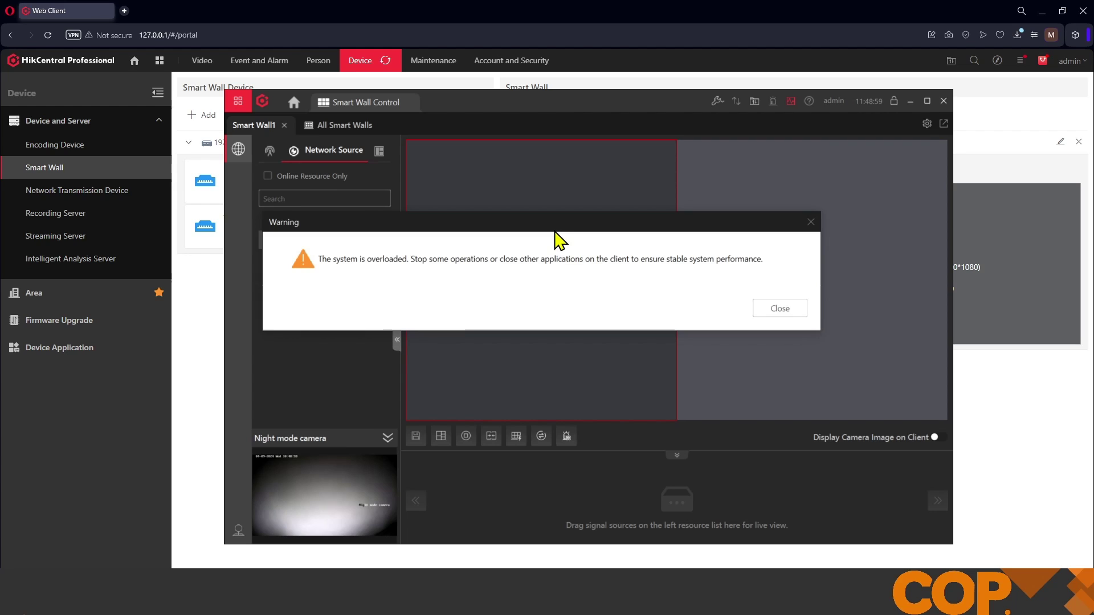
{"action": "left_click", "coordinate": [784, 310]}
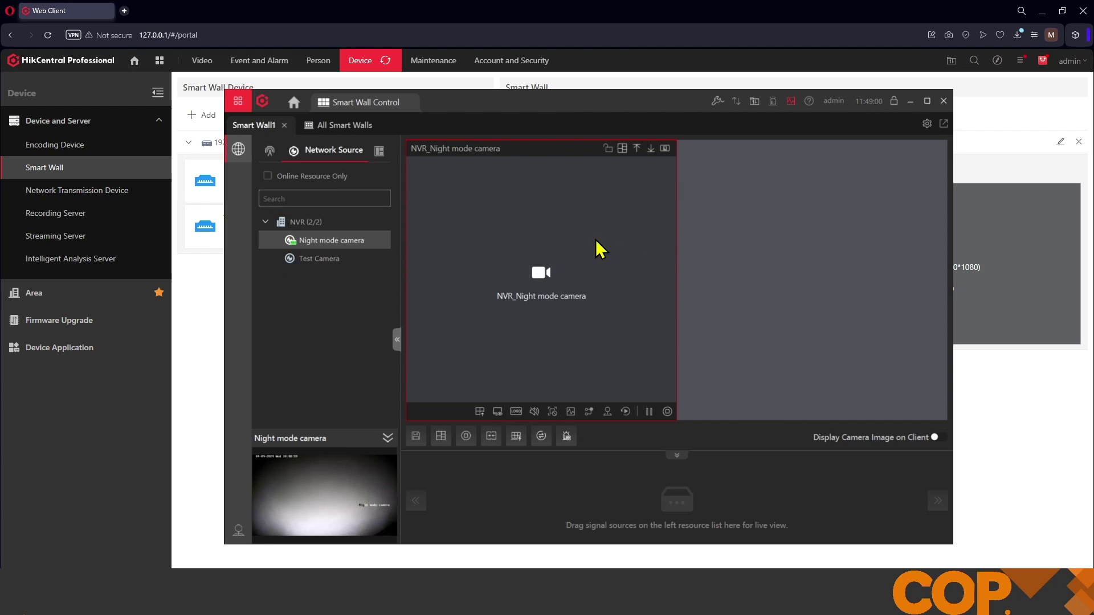
Divide the left screen into 4 windows filled with Test Camera and Night mode camera.
{"action": "left_click", "coordinate": [623, 151]}
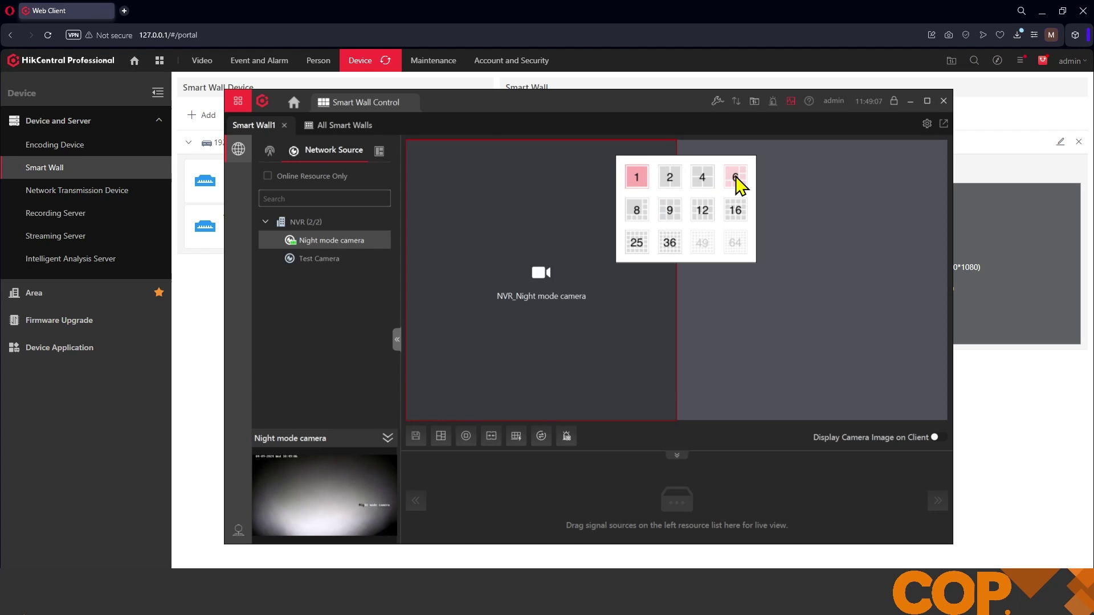
{"action": "left_click", "coordinate": [709, 178]}
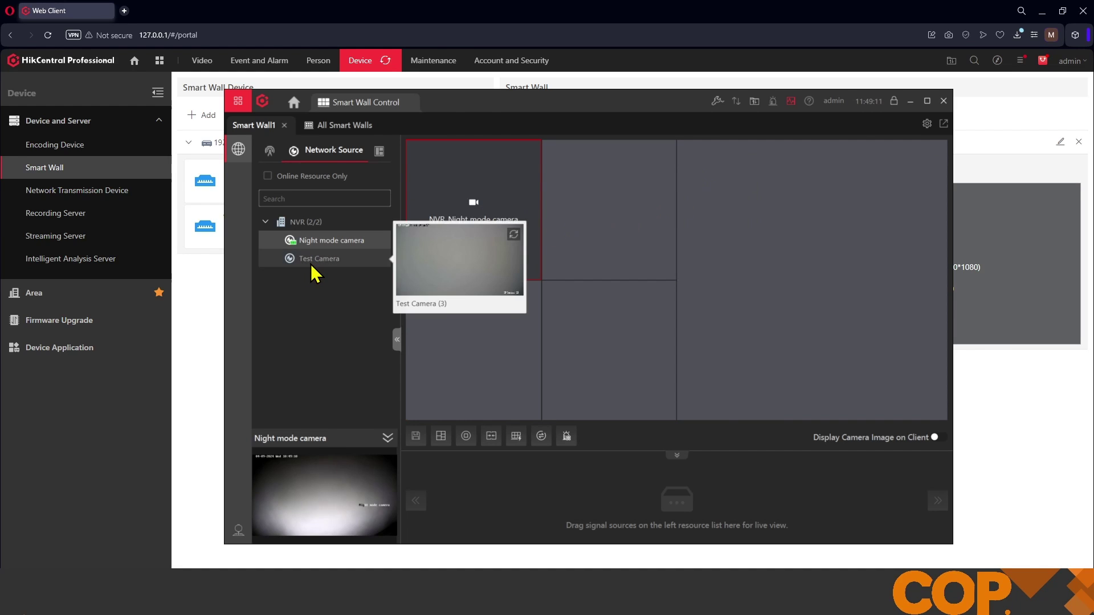
{"action": "mouse_move", "coordinate": [317, 259]}
{"action": "left_mouse_down"}
{"action": "mouse_move", "coordinate": [395, 279]}
{"action": "mouse_move", "coordinate": [631, 226]}
{"action": "left_mouse_up"}
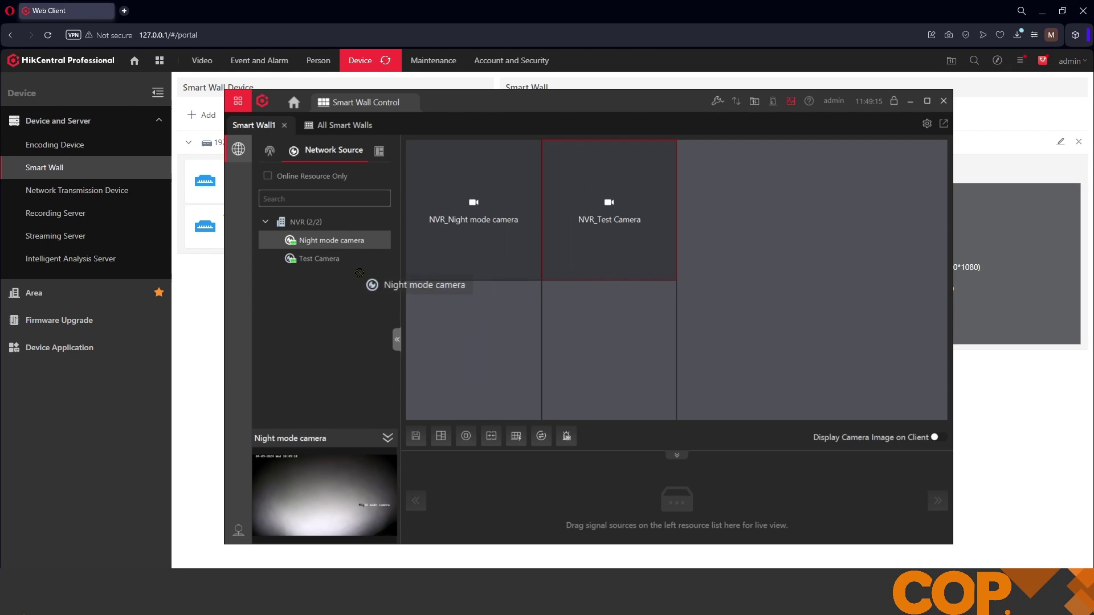
{"action": "left_click_drag", "start_coordinate": [330, 241], "coordinate": [409, 333]}
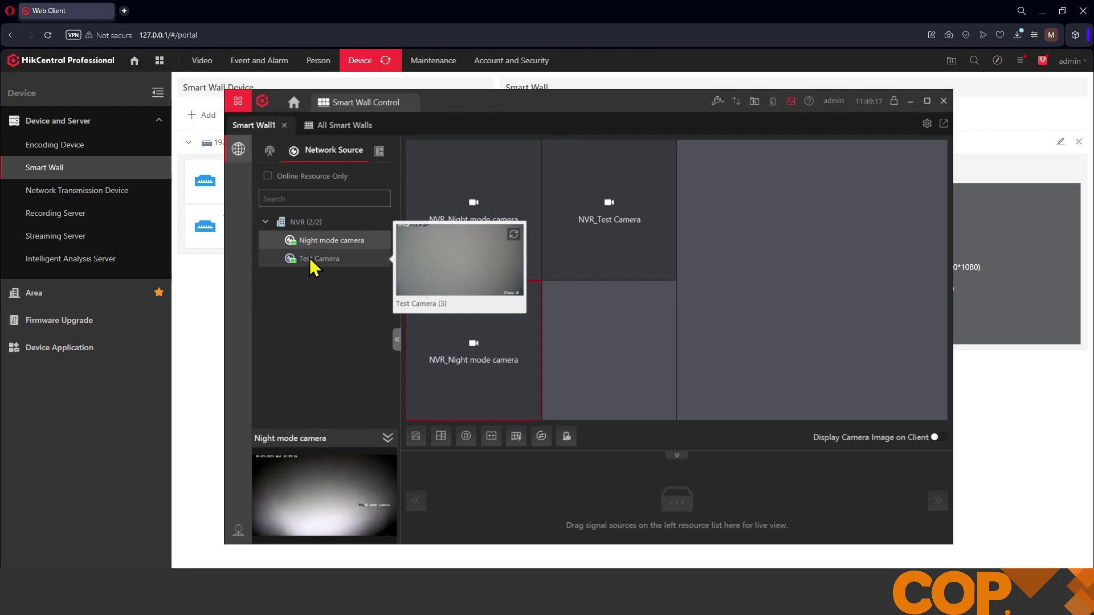
{"action": "left_click_drag", "start_coordinate": [315, 259], "coordinate": [568, 353]}
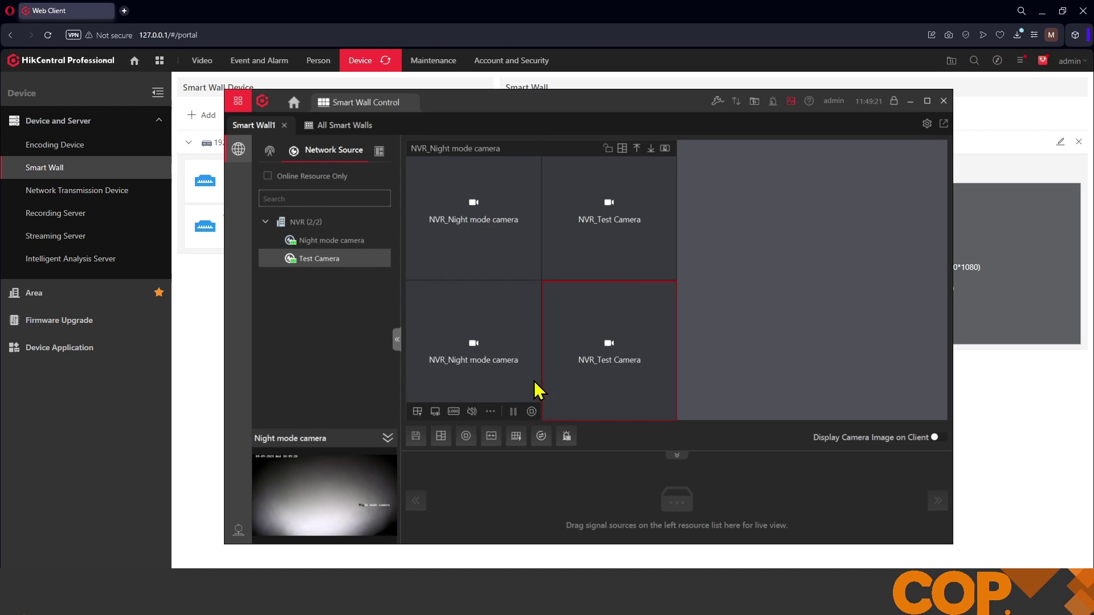
{"action": "mouse_move", "coordinate": [331, 240]}
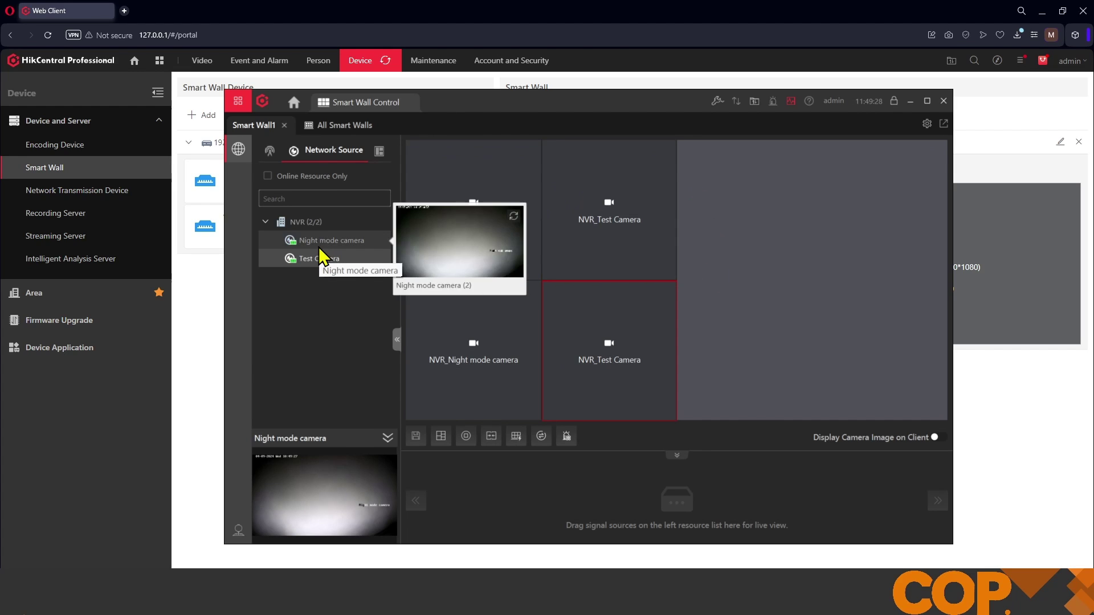
{"action": "left_click_drag", "start_coordinate": [320, 257], "coordinate": [801, 269]}
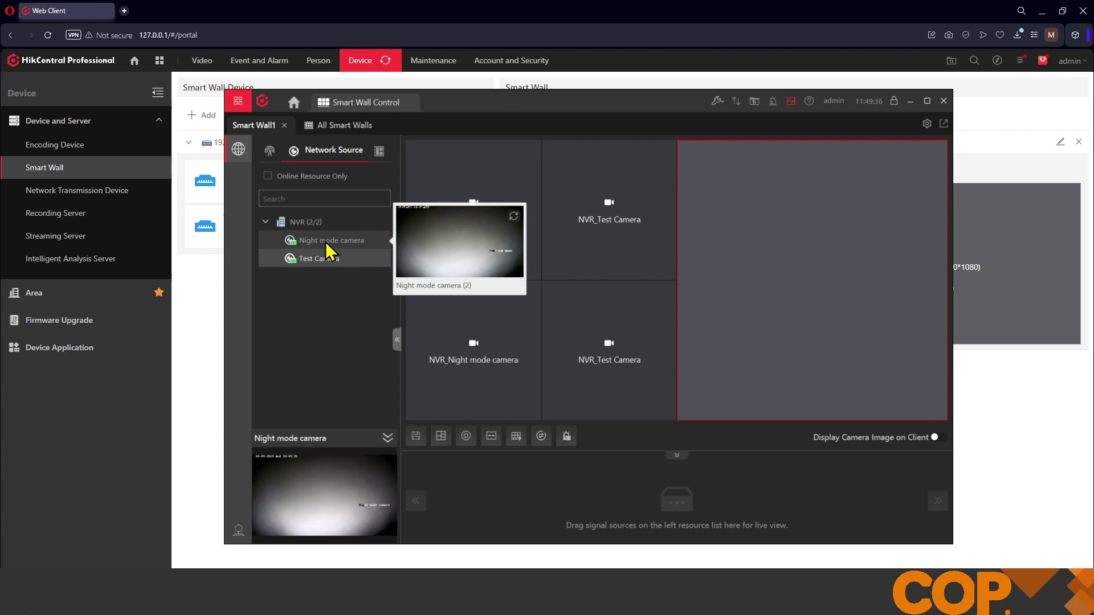
Put the Night mode camera on Smart Wall1's right screen and split it into nine windows.
{"action": "left_click_drag", "start_coordinate": [326, 241], "coordinate": [869, 294]}
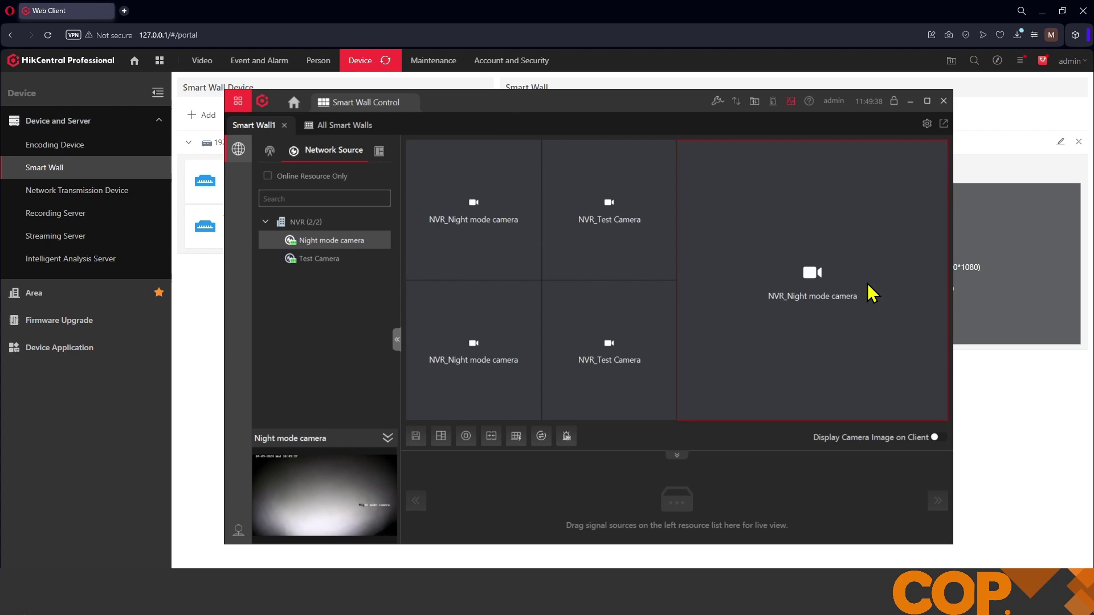
{"action": "mouse_move", "coordinate": [812, 258]}
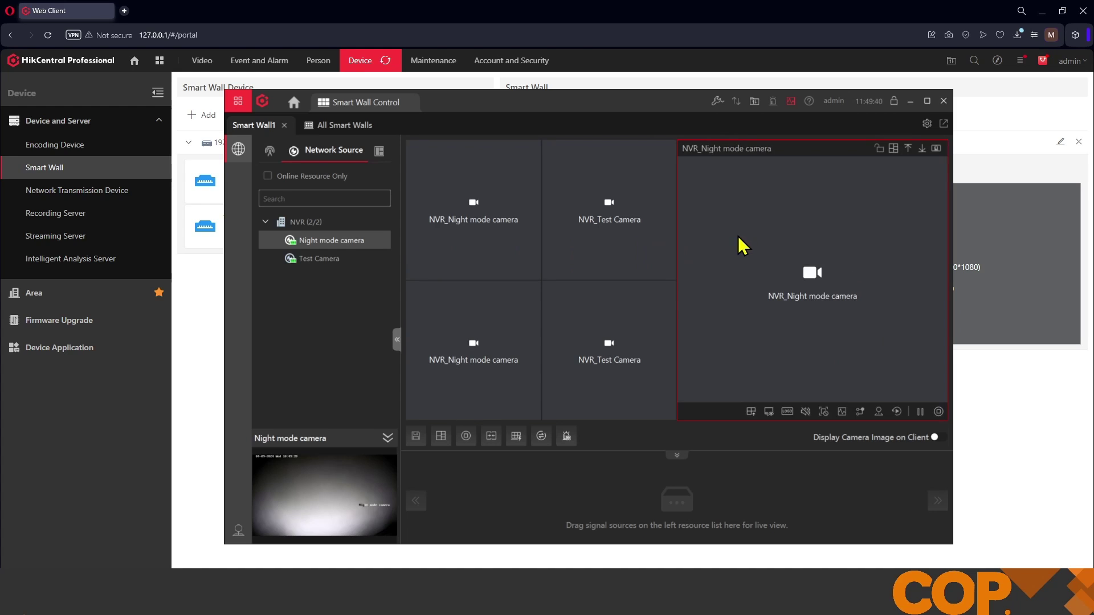
{"action": "left_click", "coordinate": [893, 149]}
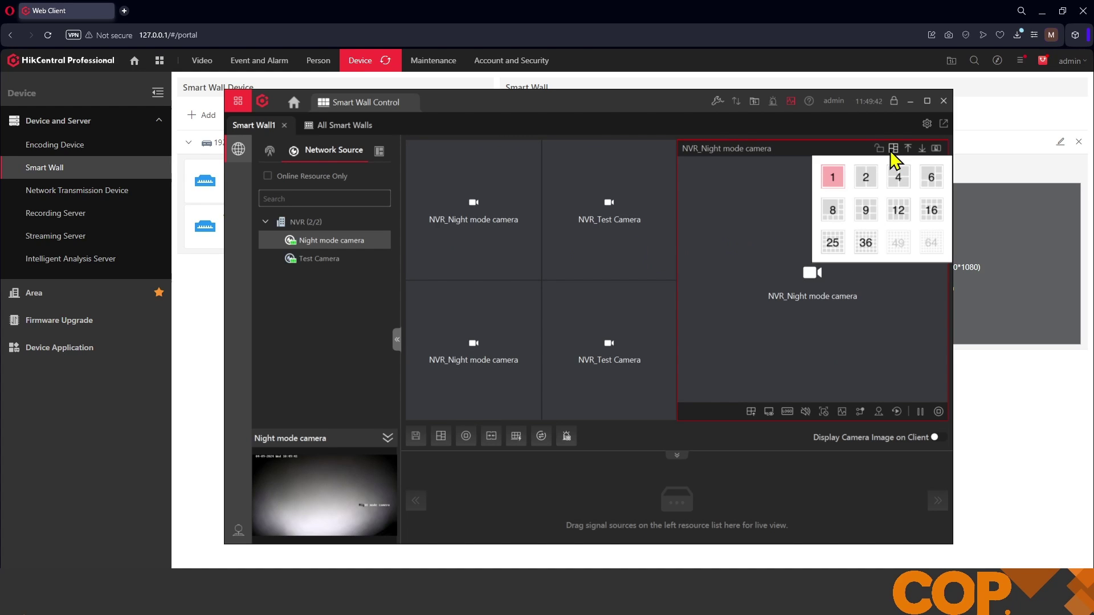
{"action": "left_click", "coordinate": [931, 213]}
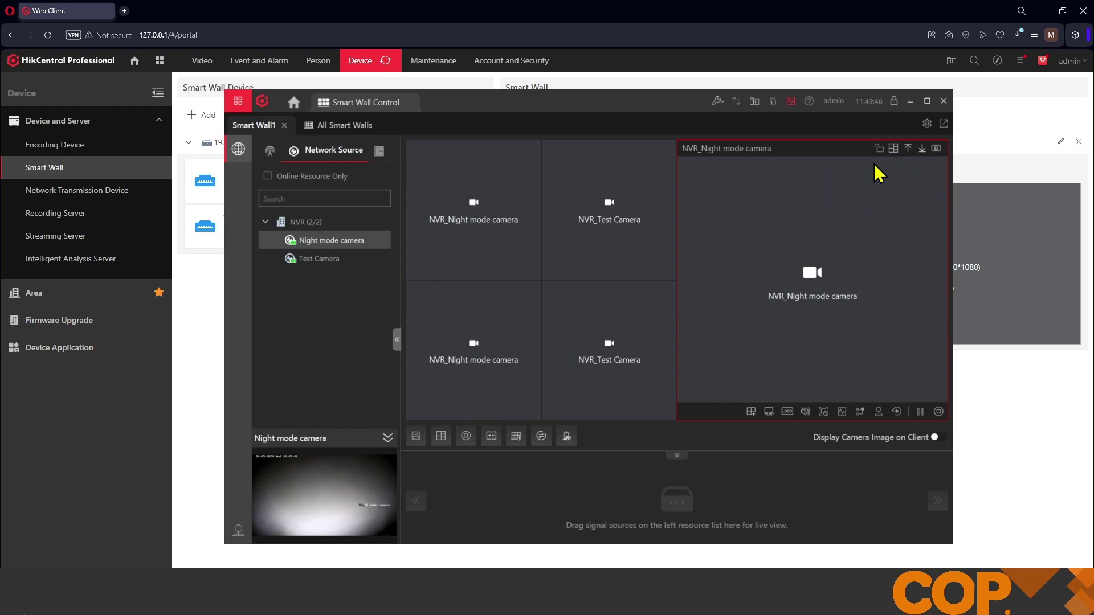
{"action": "left_click", "coordinate": [893, 150]}
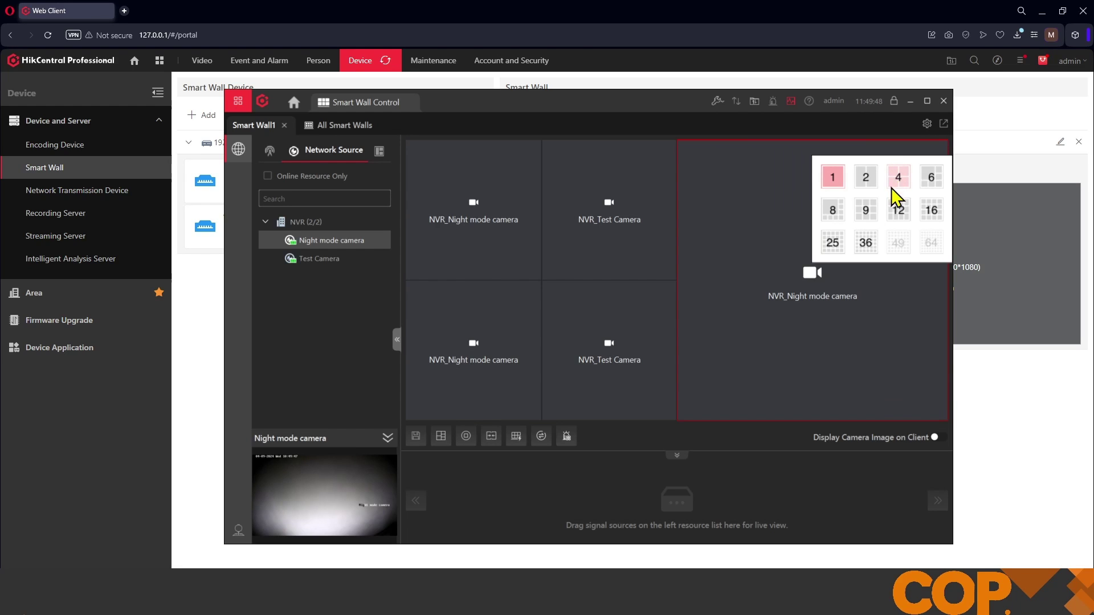
{"action": "left_click", "coordinate": [869, 212]}
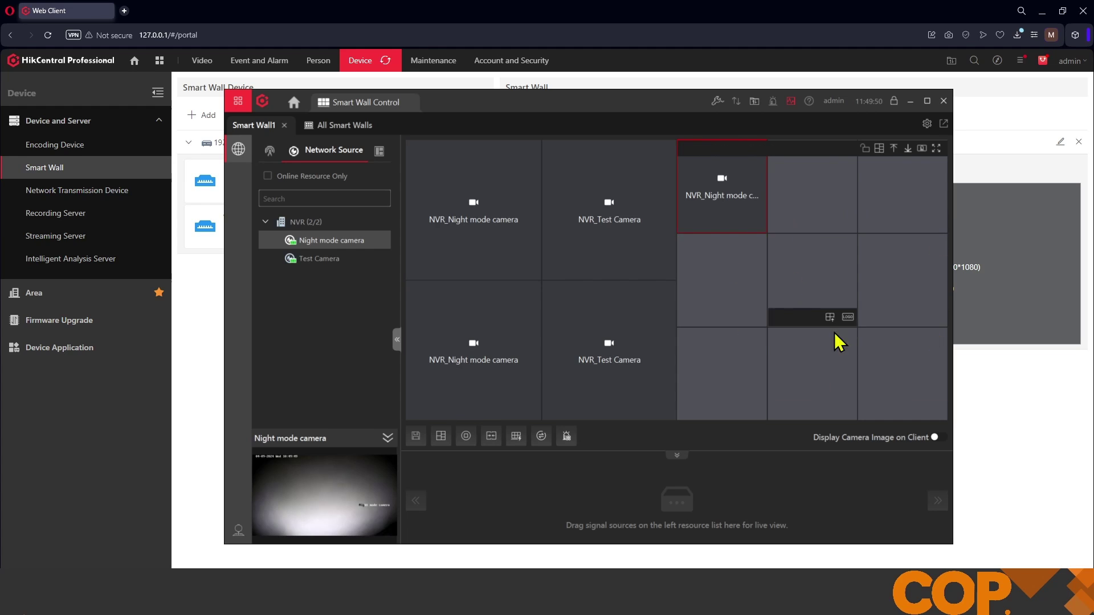